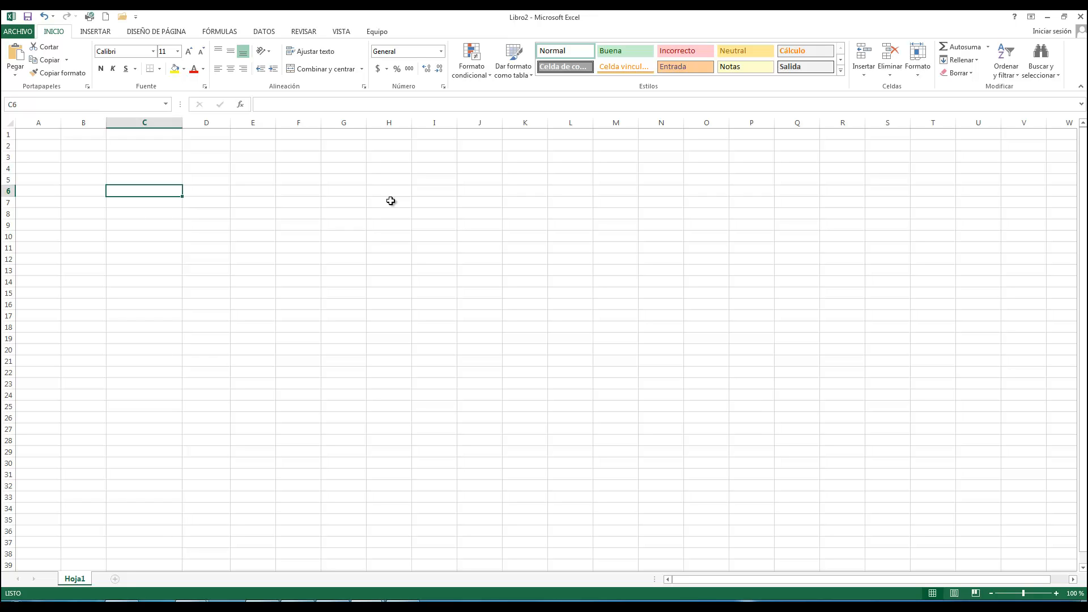
# Enter the formula =36+68 in cell C6 and clear that cell again
pyautogui.write('=')
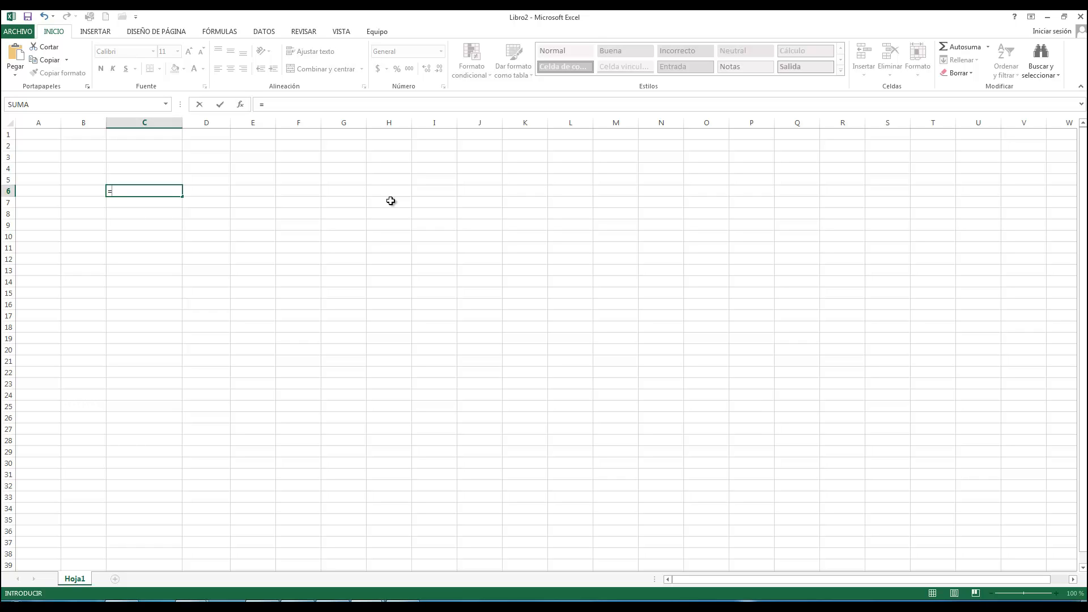
pyautogui.write('36+68')
pyautogui.press('Return')
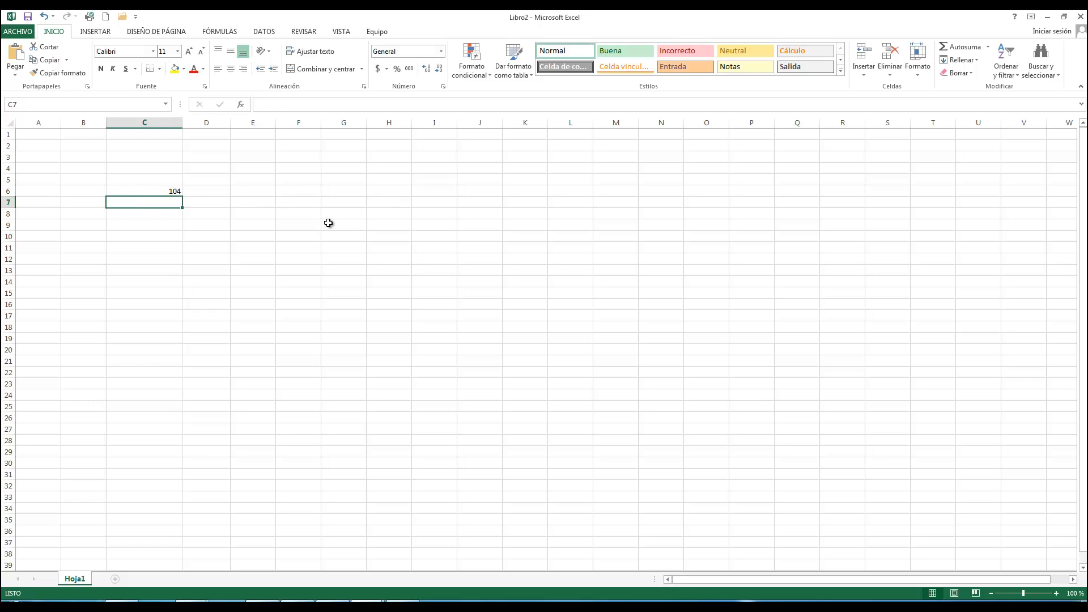
pyautogui.click(155, 191)
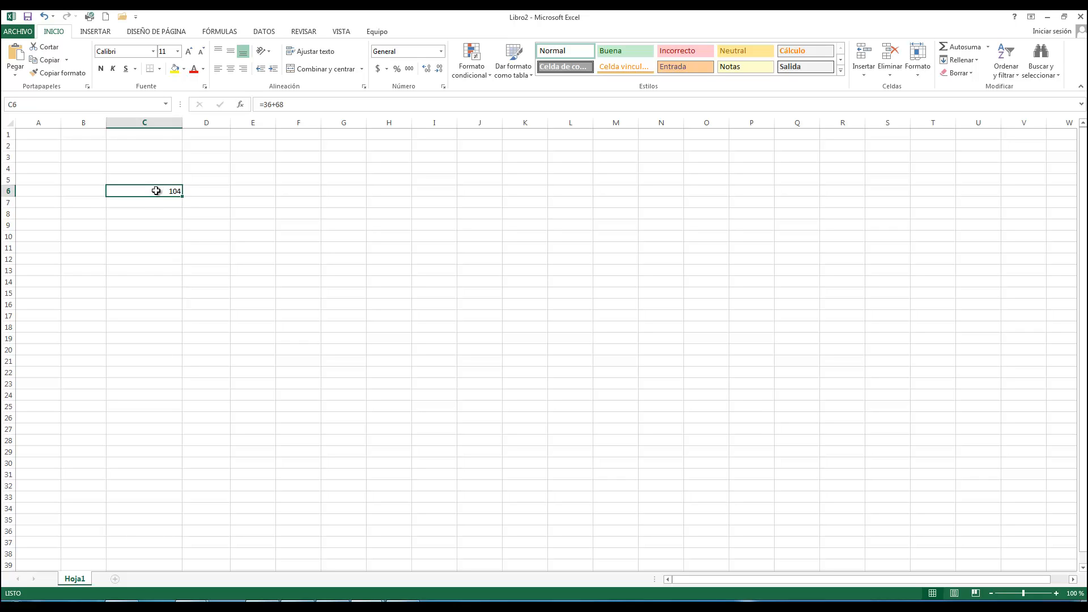
pyautogui.press('Delete')
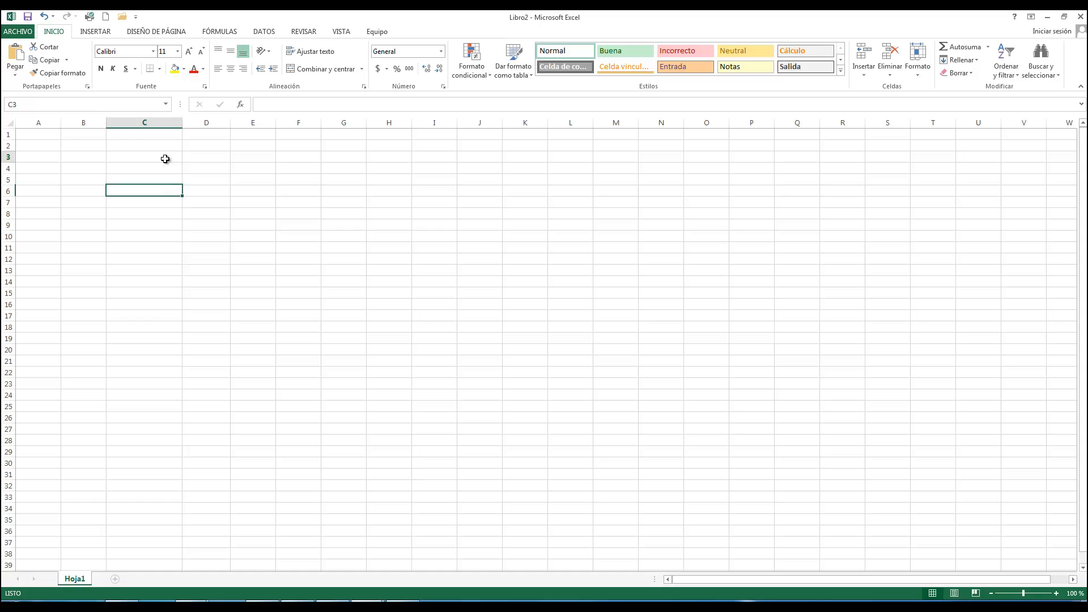
# Enter the numbers 36 in cell C3 and 89 in cell C4
pyautogui.click(164, 159)
pyautogui.write('36')
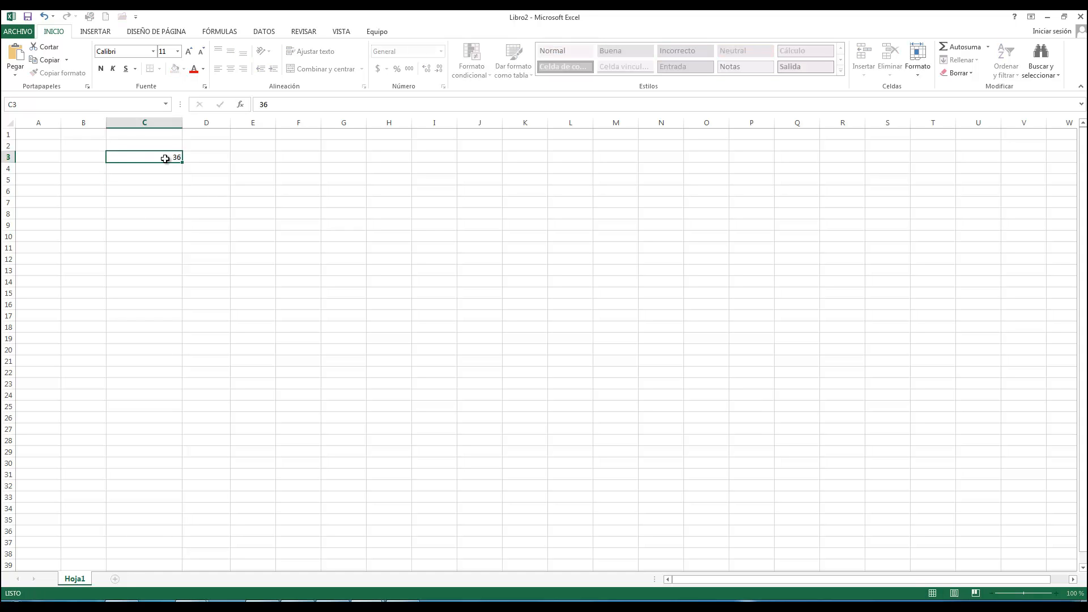
pyautogui.press('Return')
pyautogui.write('89')
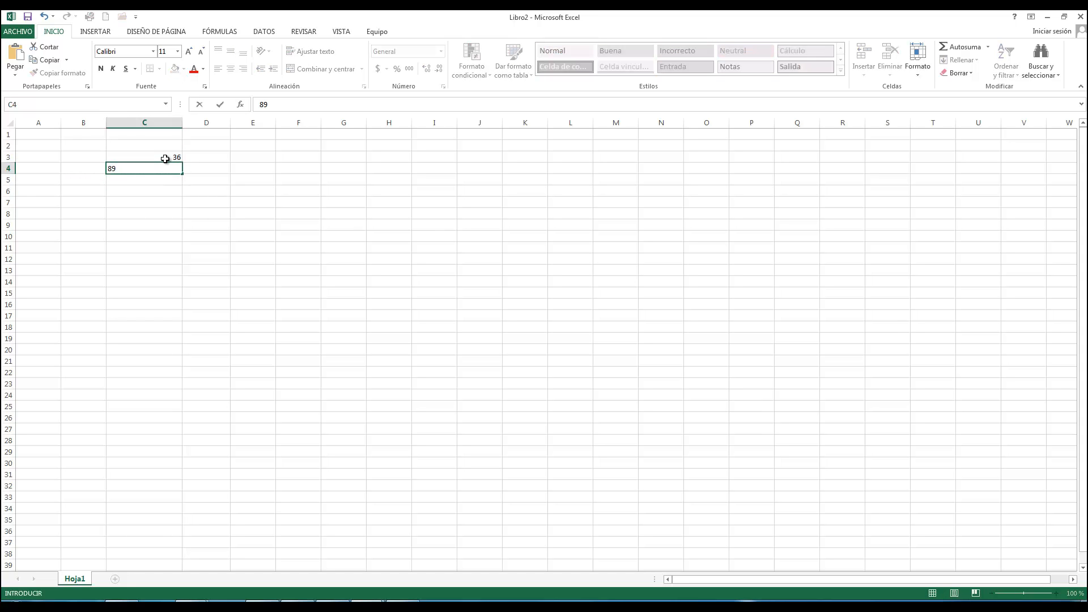
pyautogui.press('Return')
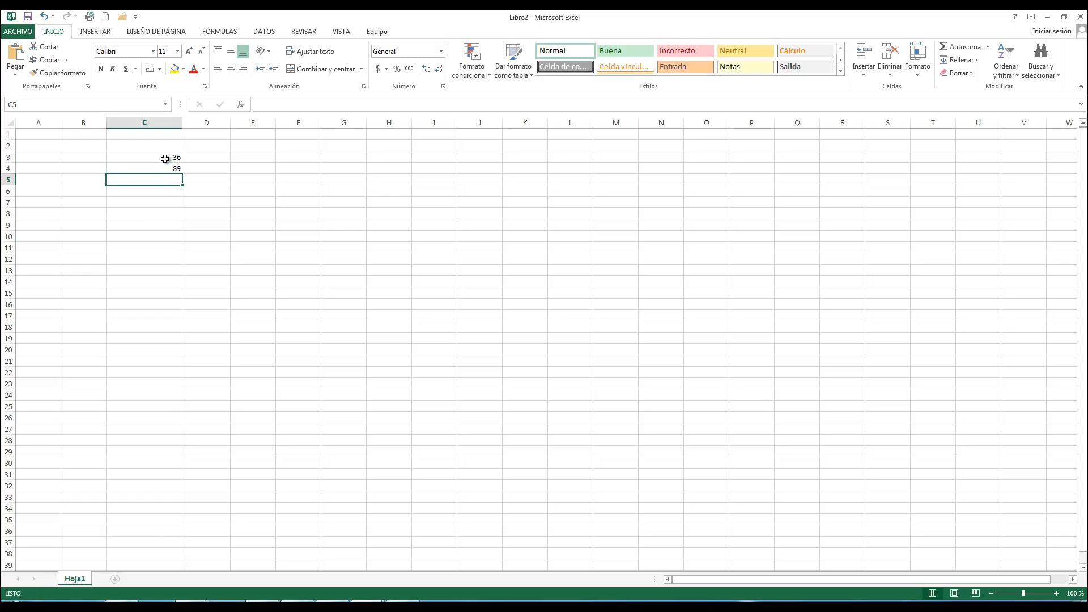
# Add the two numbers by cell reference with the formula =C3+C4 in cell C5, and select the cell to inspect its formula
pyautogui.write('=')
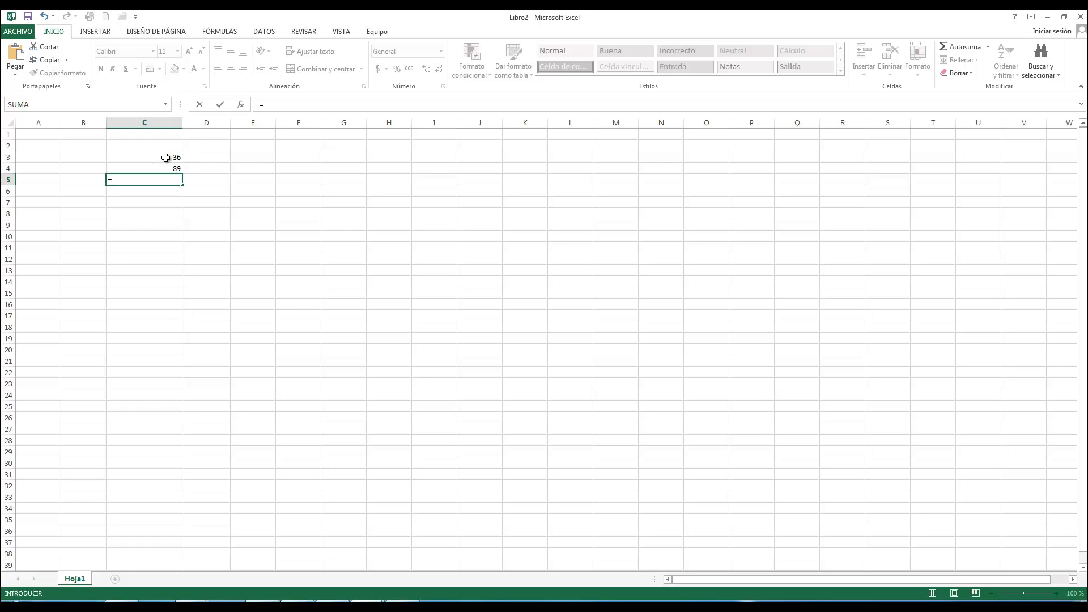
pyautogui.write('C3')
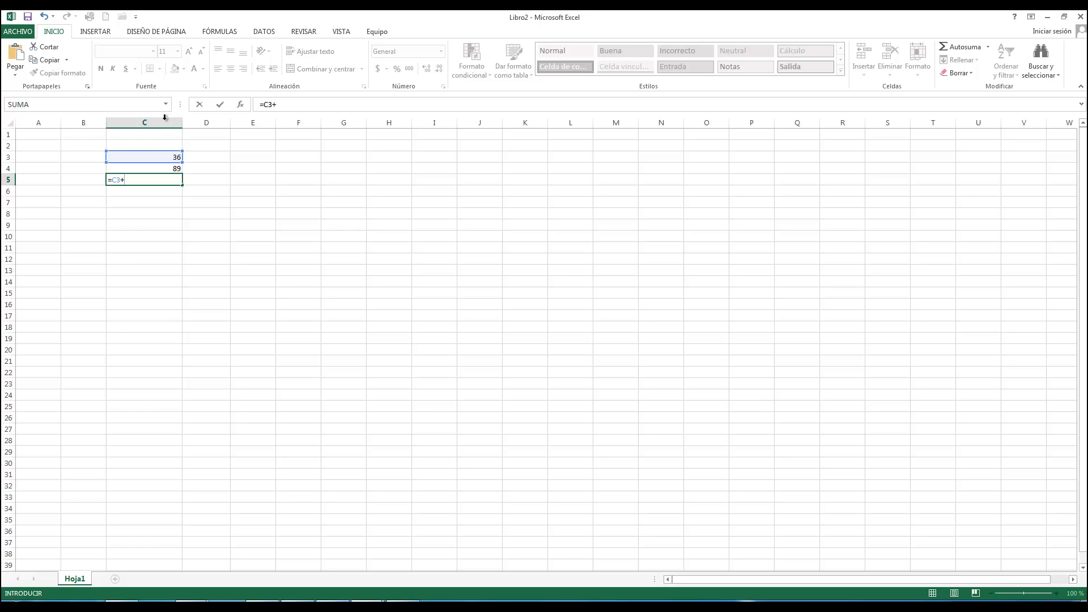
pyautogui.write('+C')
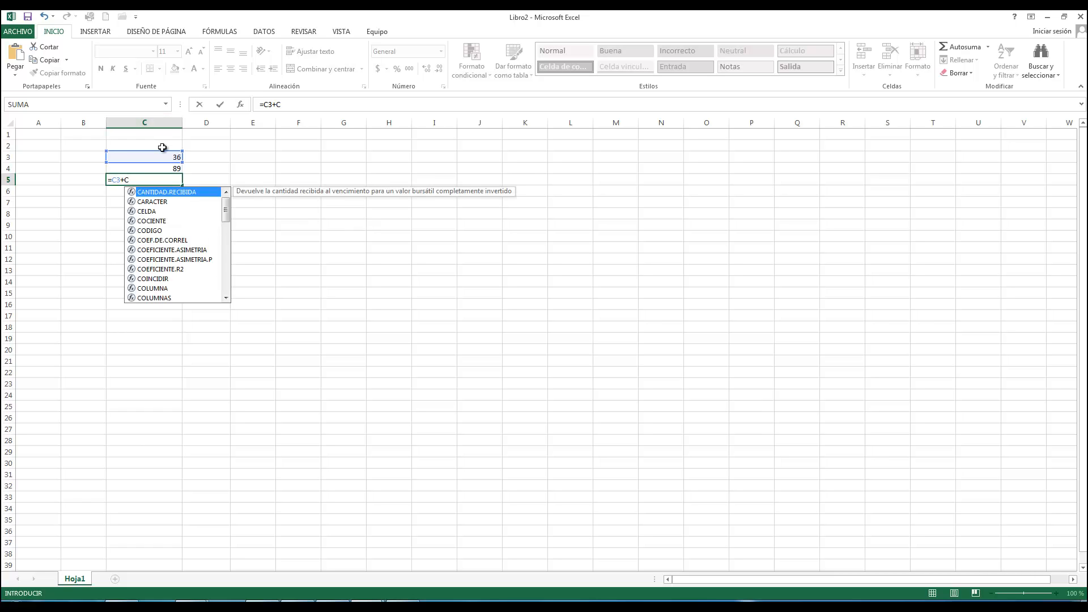
pyautogui.write('4')
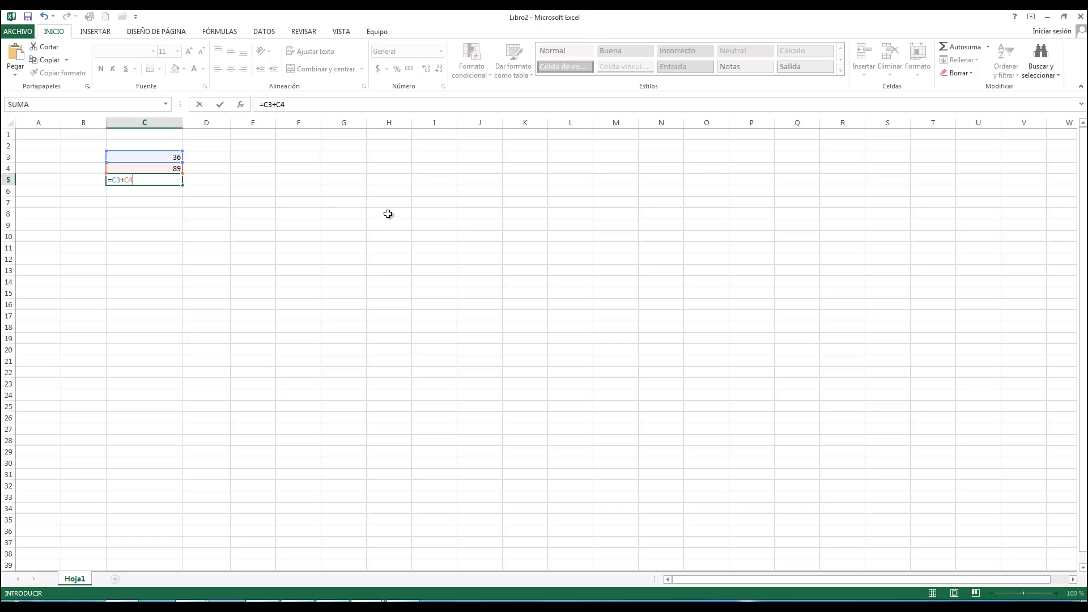
pyautogui.press('Return')
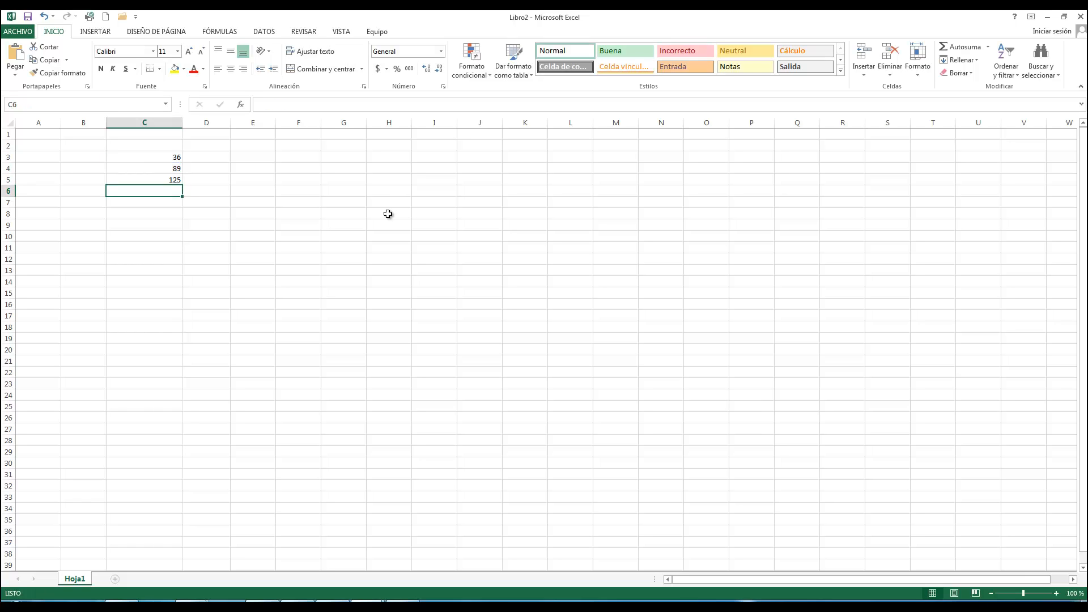
pyautogui.click(168, 179)
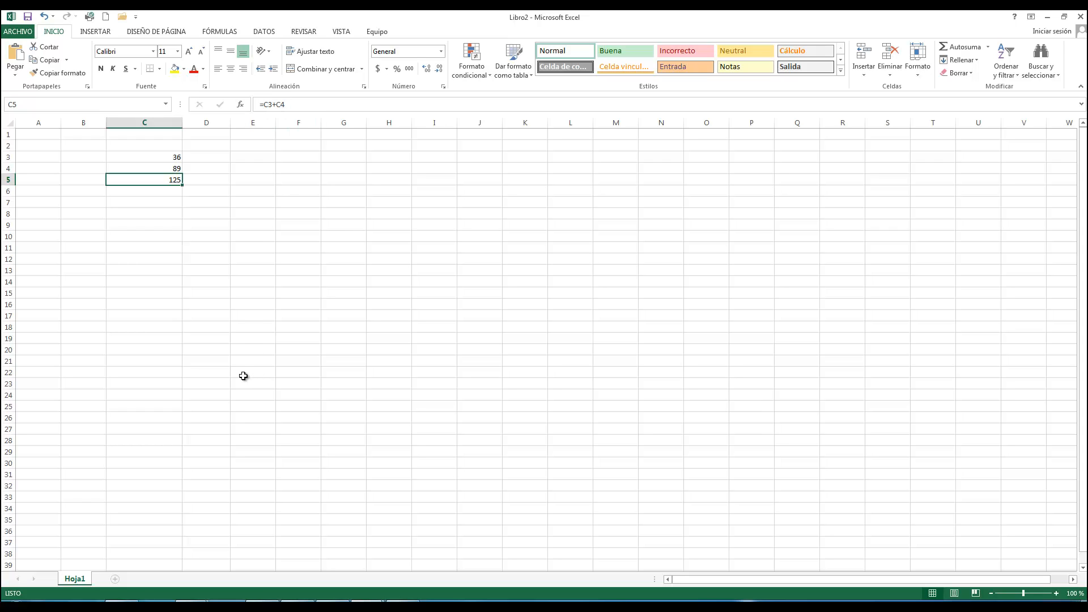
# Clear the contents of the range C3:C5
pyautogui.moveTo(162, 157); pyautogui.dragTo(165, 183)
pyautogui.press('Delete')
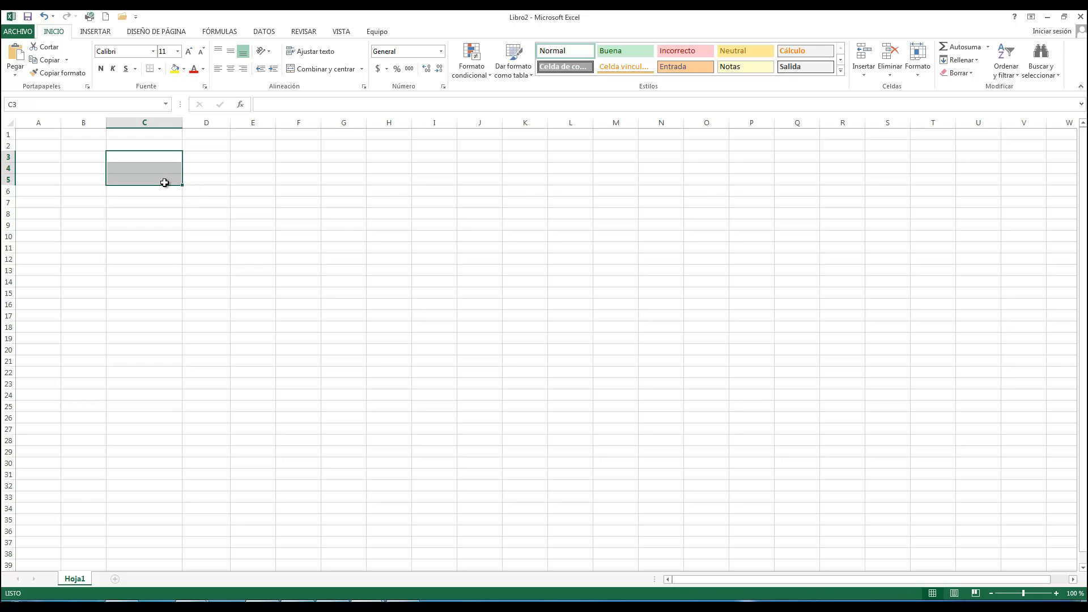
pyautogui.click(135, 214)
# Enter the table headings Producto, Precio and Iva in cells C3, D3 and E3
pyautogui.click(150, 157)
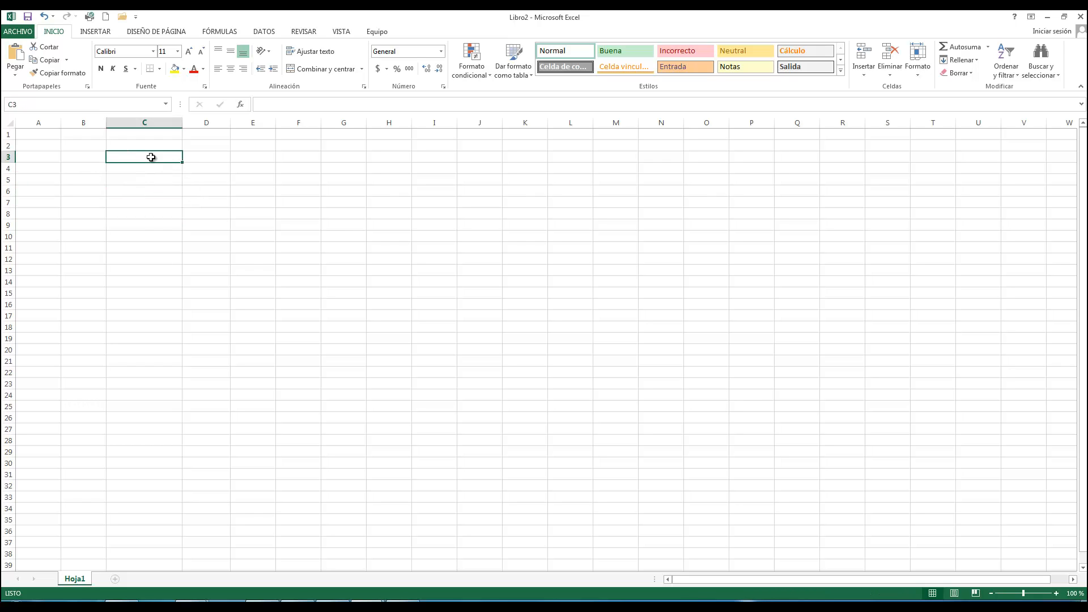
pyautogui.write('Pro')
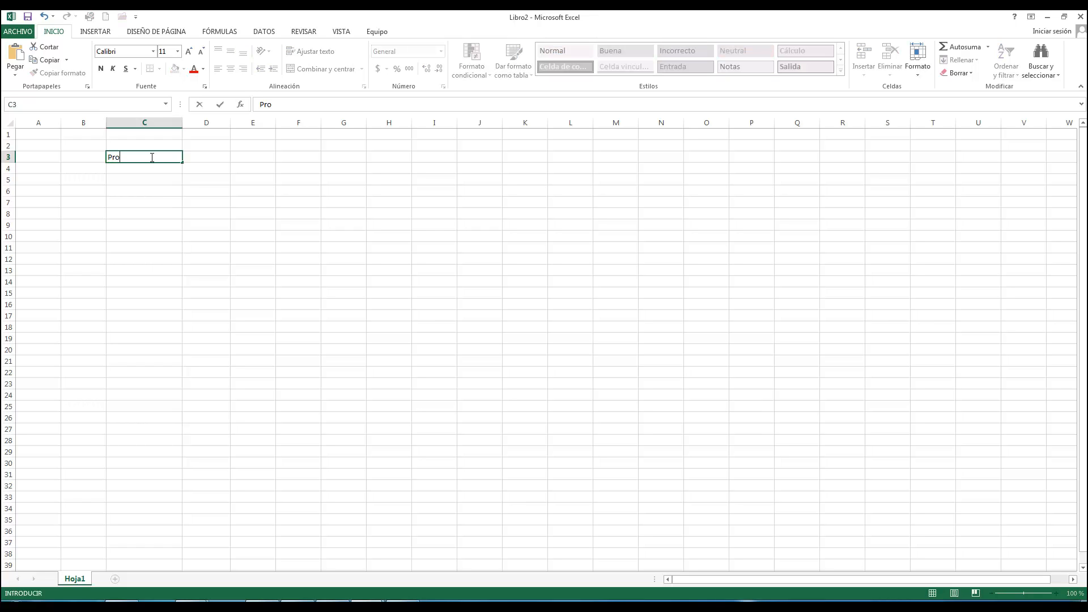
pyautogui.write('ducto')
pyautogui.press('Tab')
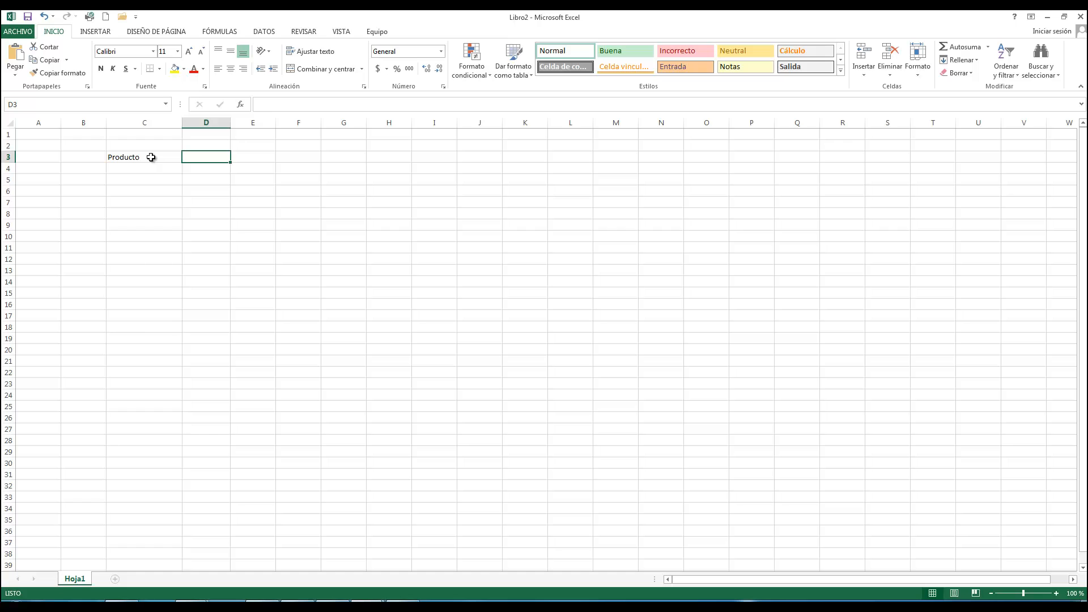
pyautogui.write('Preci')
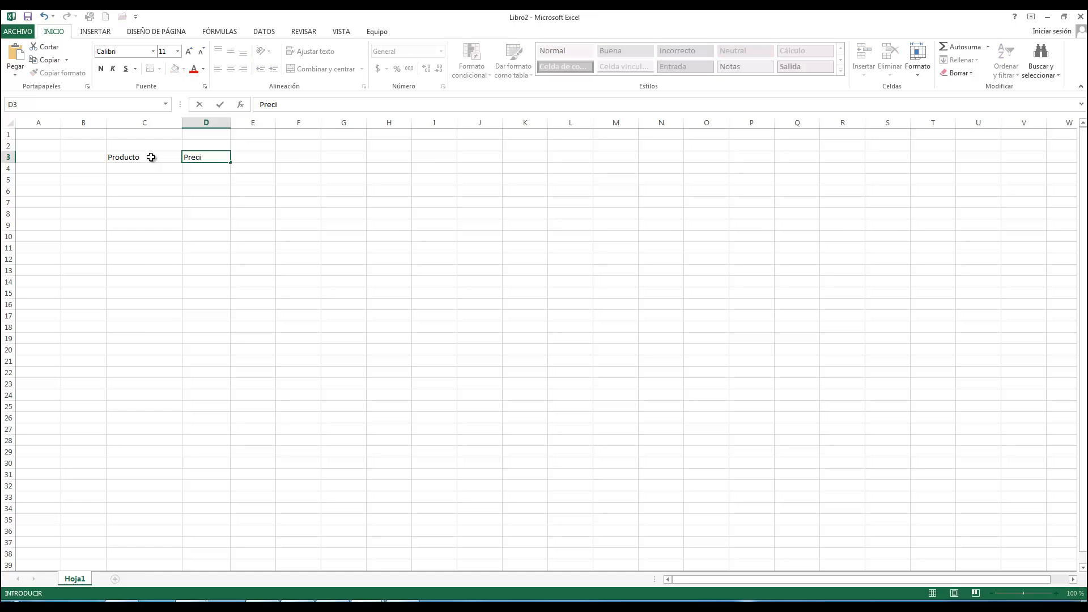
pyautogui.write('op')
pyautogui.press('BackSpace')
pyautogui.press('Tab')
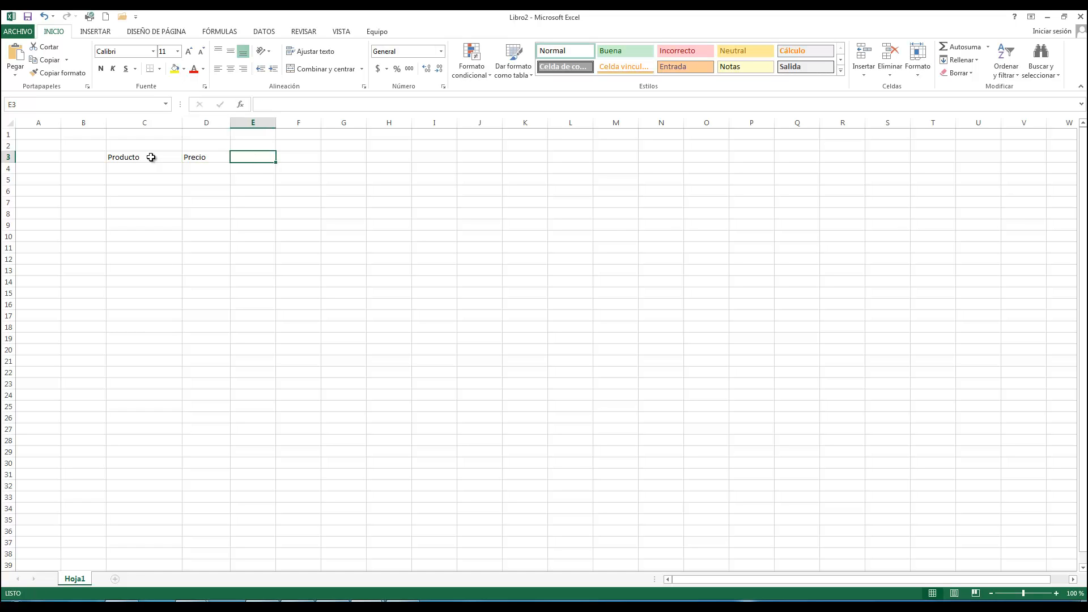
pyautogui.write('Iva')
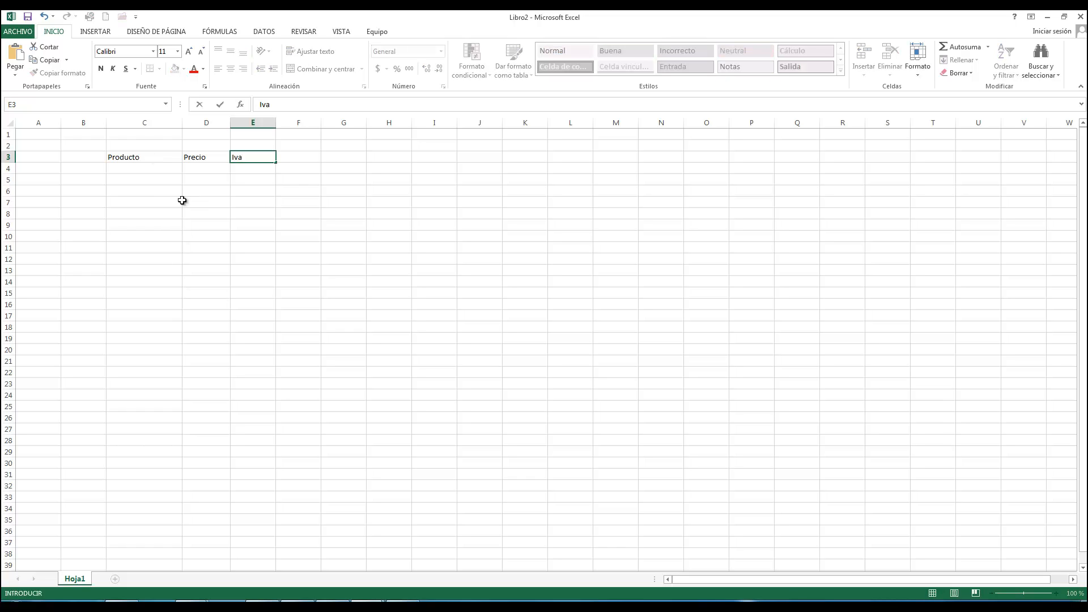
# List the products LCD 23", Notebook and Pen Drive in cells C4 to C6 under Producto
pyautogui.click(140, 169)
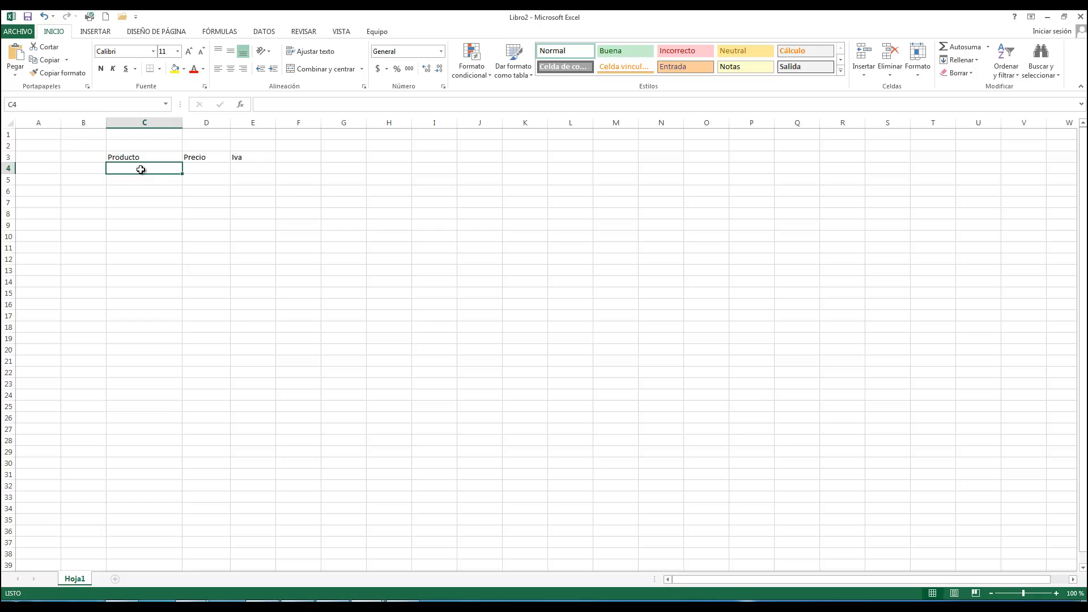
pyautogui.write('LCD ')
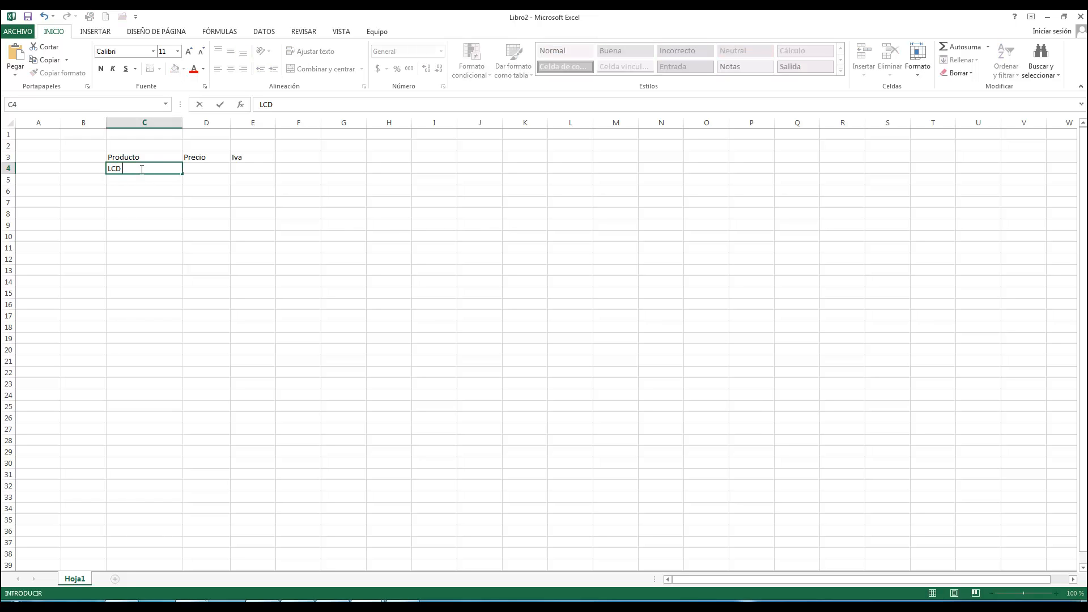
pyautogui.write('23"')
pyautogui.press('Return')
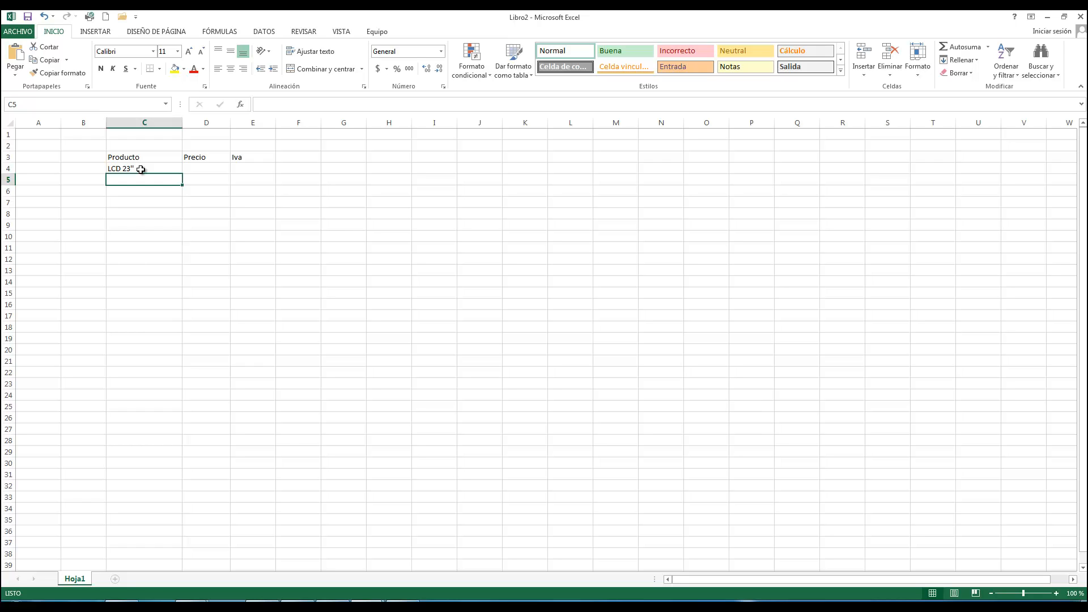
pyautogui.write('Notegoo')
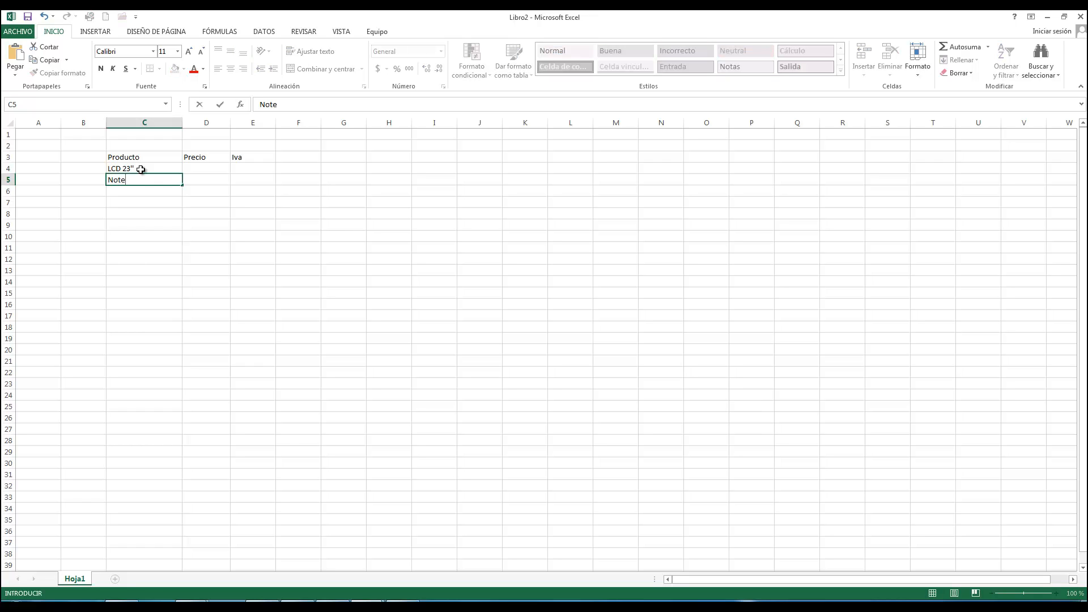
pyautogui.press('BackSpace')
pyautogui.press('BackSpace')
pyautogui.press('BackSpace')
pyautogui.write('book')
pyautogui.press('Return')
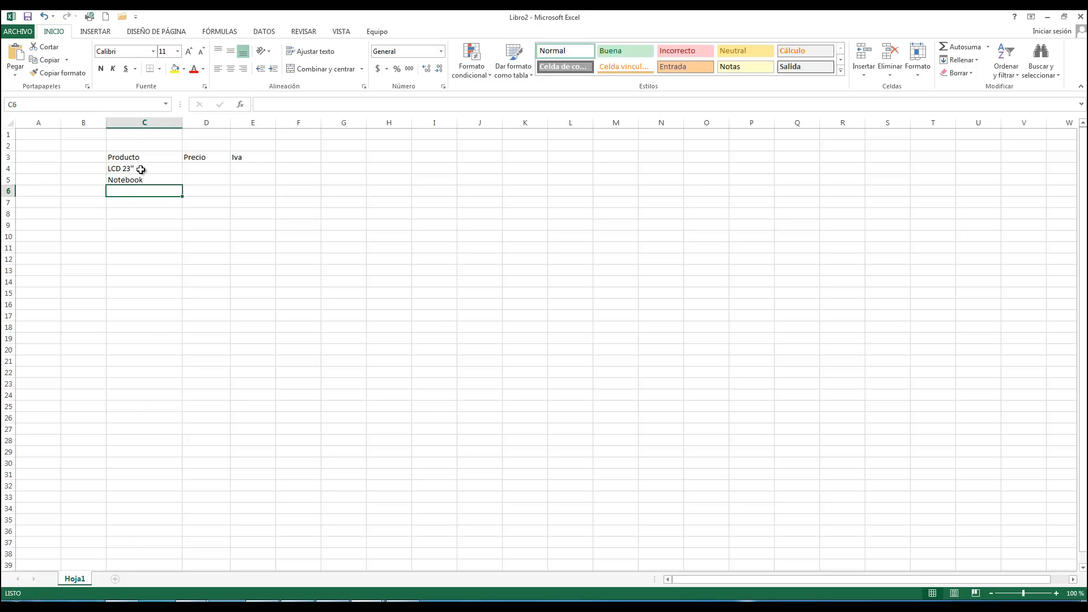
pyautogui.write('Pen Dr')
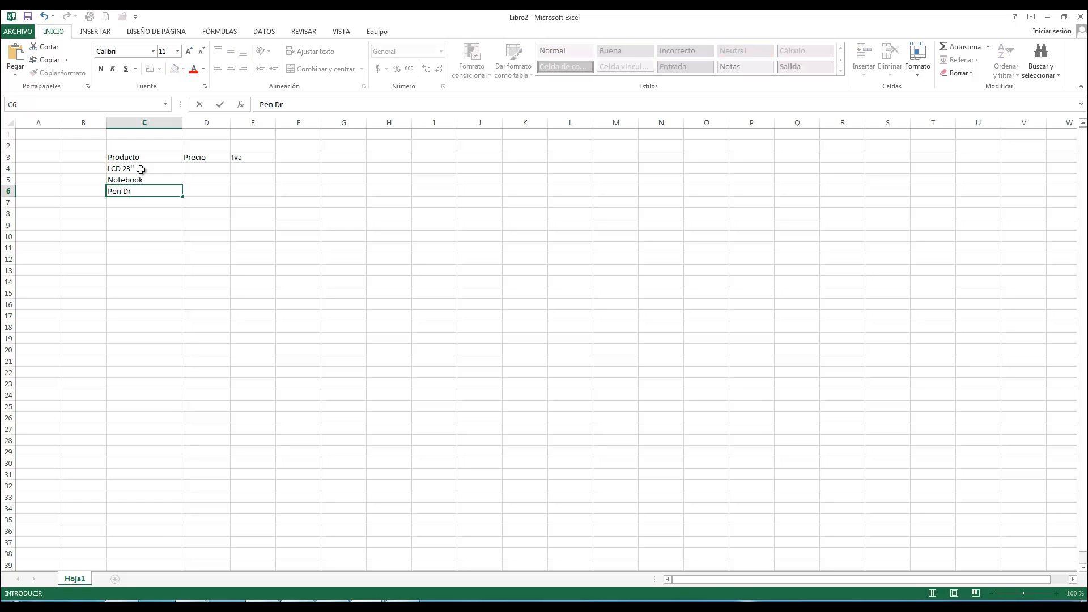
pyautogui.write('ive')
# Enter the prices 1800 for the LCD 23", 3500 for the Notebook and 150 for the Pen Drive in the Precio column
pyautogui.press('Up')
pyautogui.press('Up')
pyautogui.press('Up')
pyautogui.press('Down')
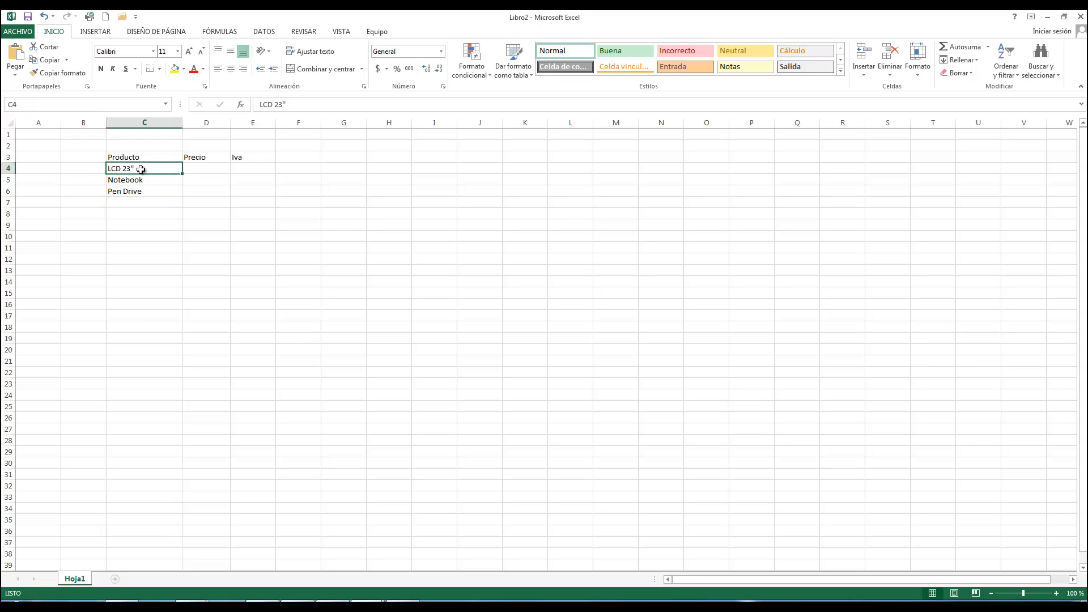
pyautogui.press('Right')
pyautogui.write('1800')
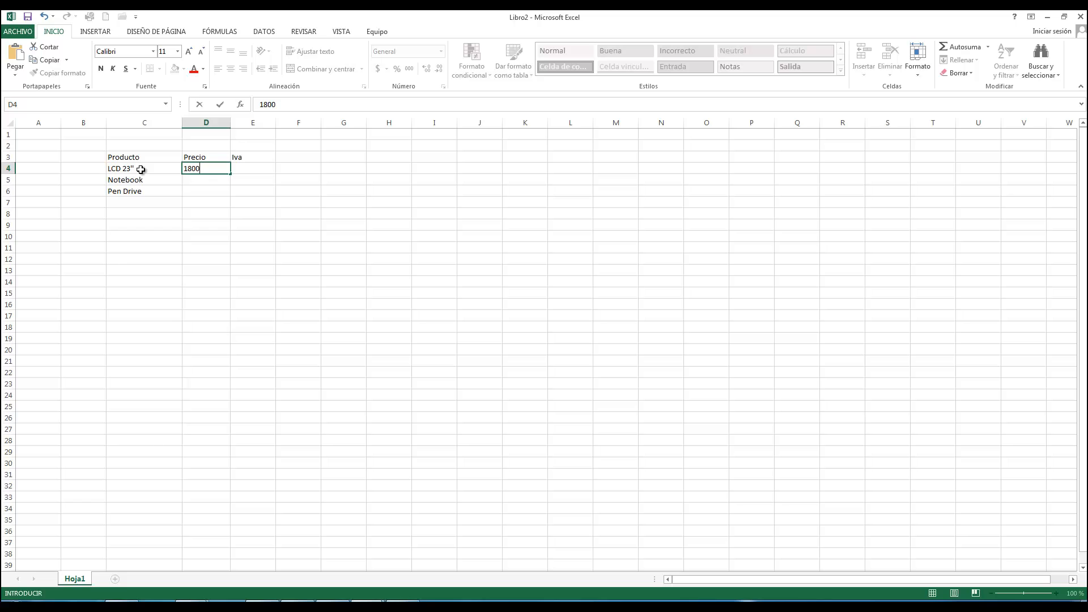
pyautogui.press('Return')
pyautogui.write('3500')
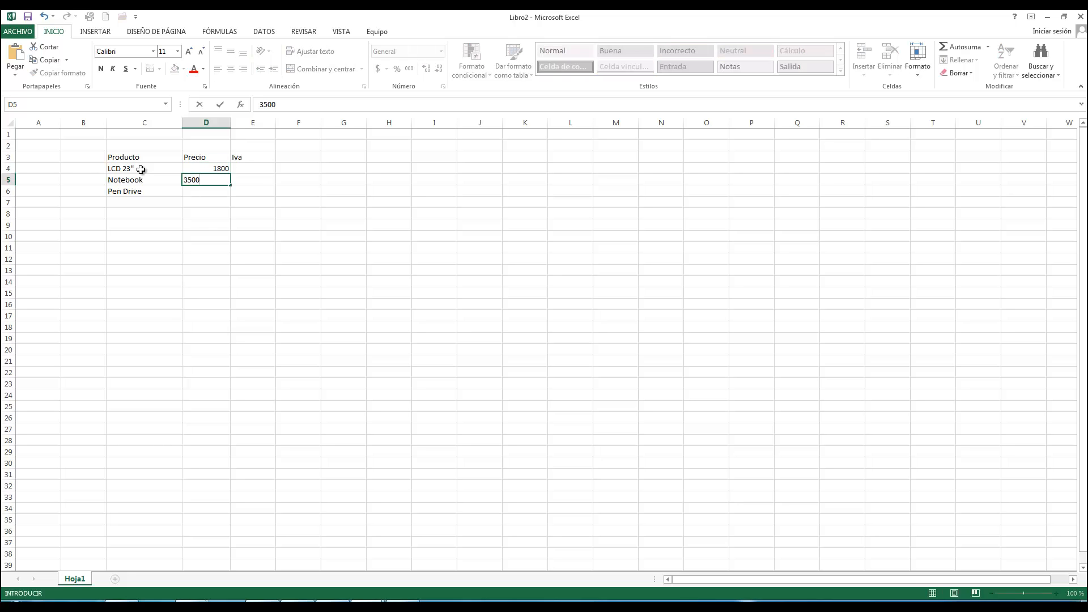
pyautogui.press('Return')
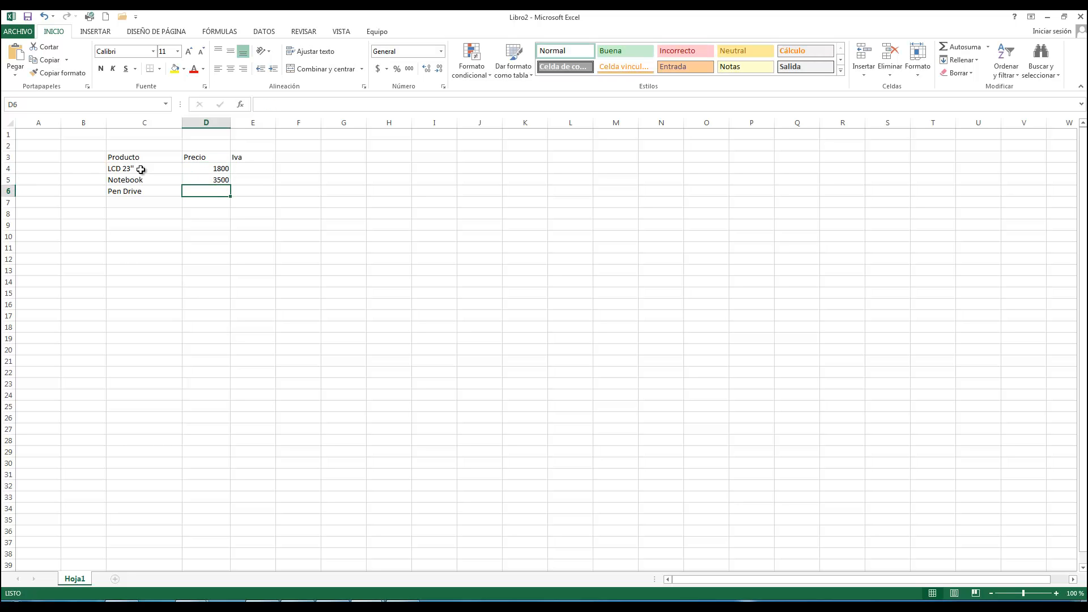
pyautogui.write('150')
pyautogui.press('Tab')
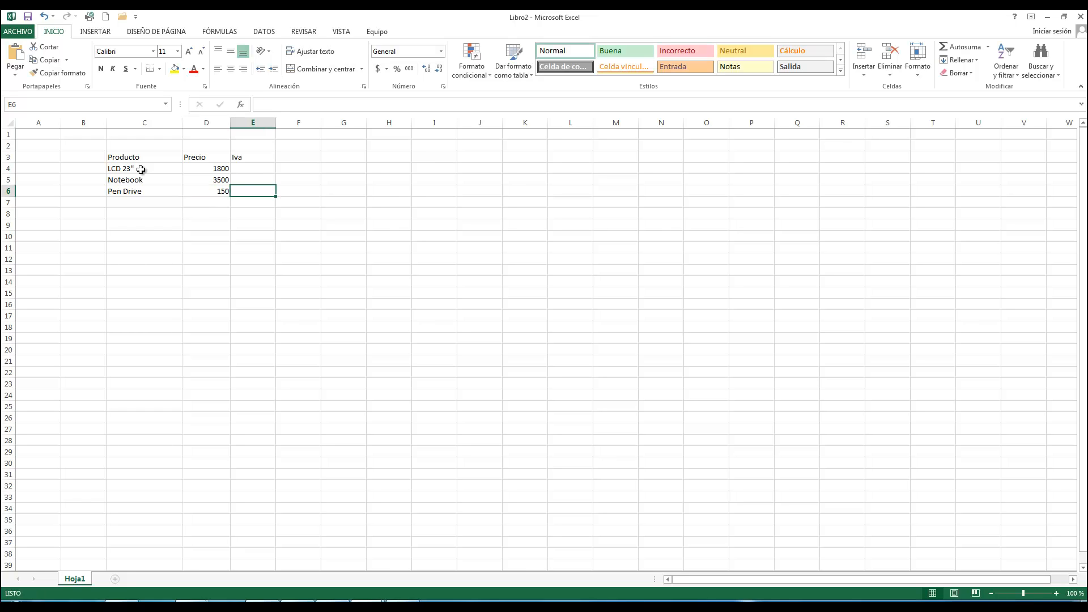
# Enter the formula =D4*21% in cell E4 to calculate the Iva of the LCD 23"
pyautogui.press('Up')
pyautogui.press('Up')
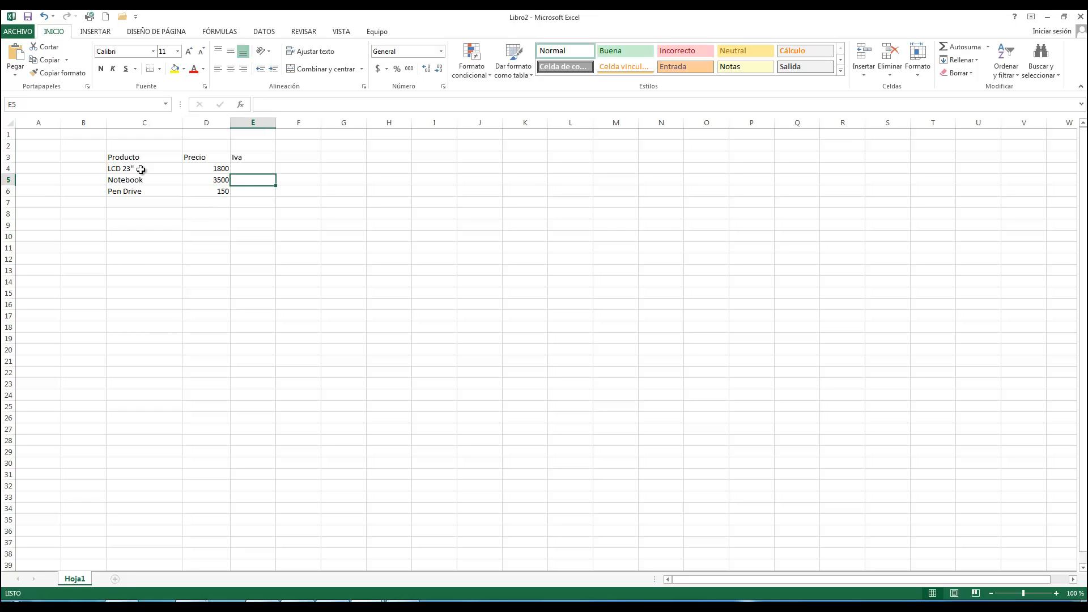
pyautogui.press('Left')
pyautogui.press('Right')
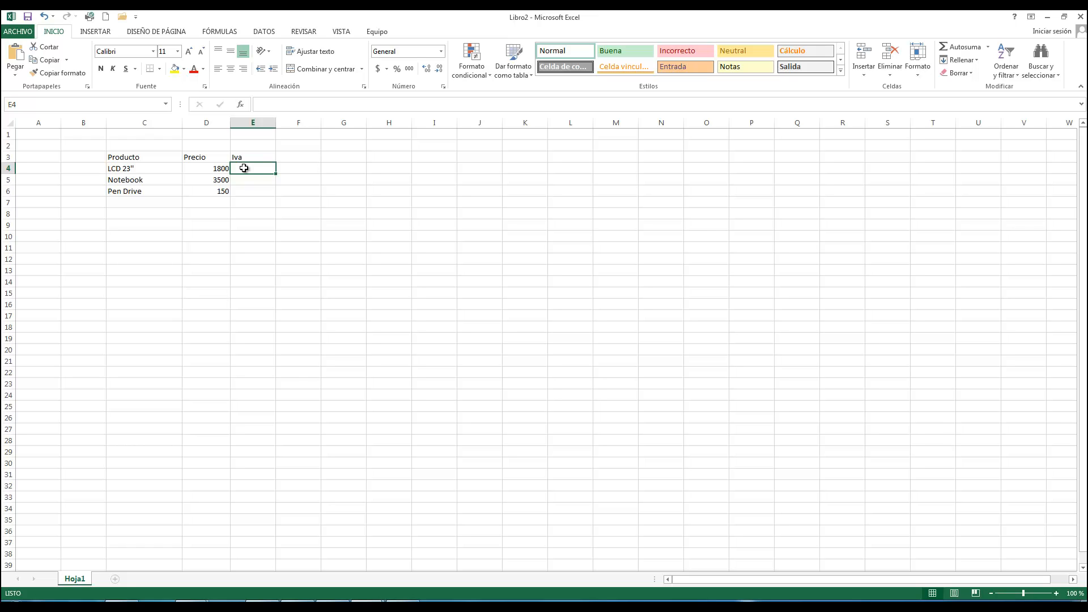
pyautogui.write('=')
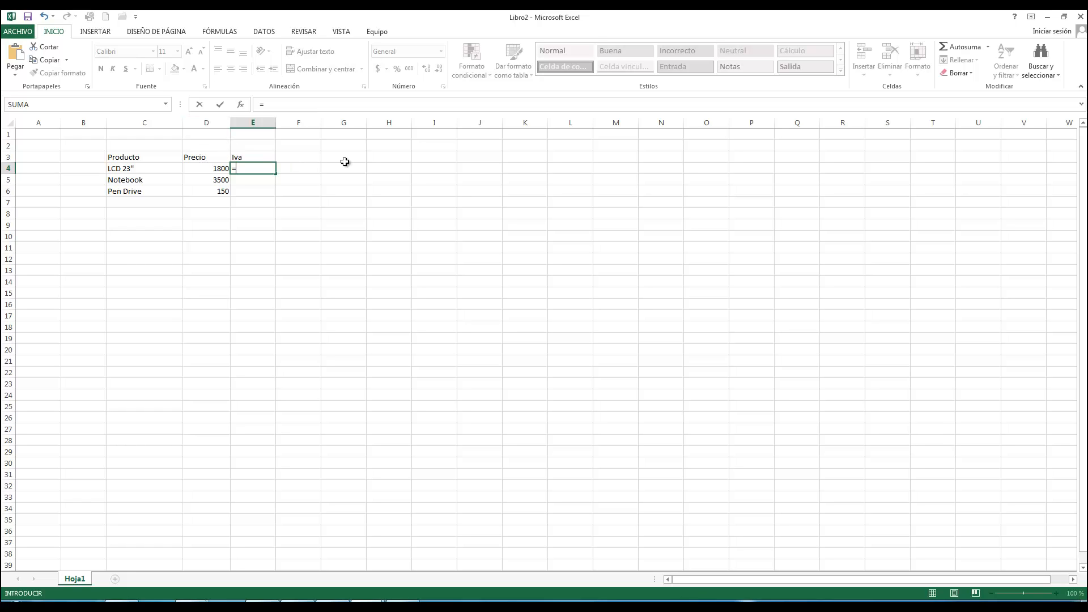
pyautogui.write('D4*21')
pyautogui.write('%')
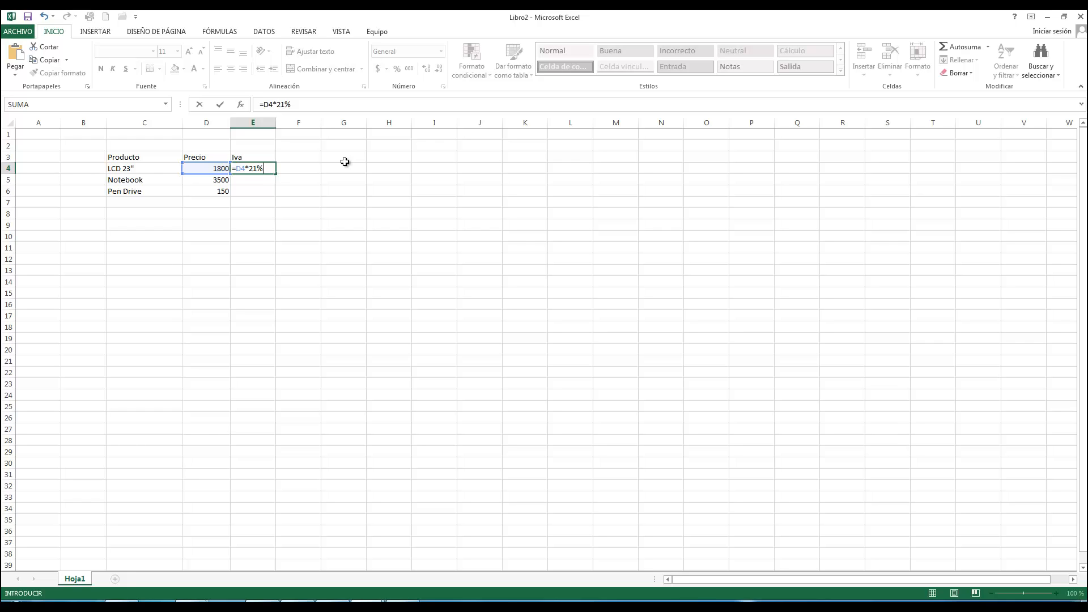
pyautogui.press('Return')
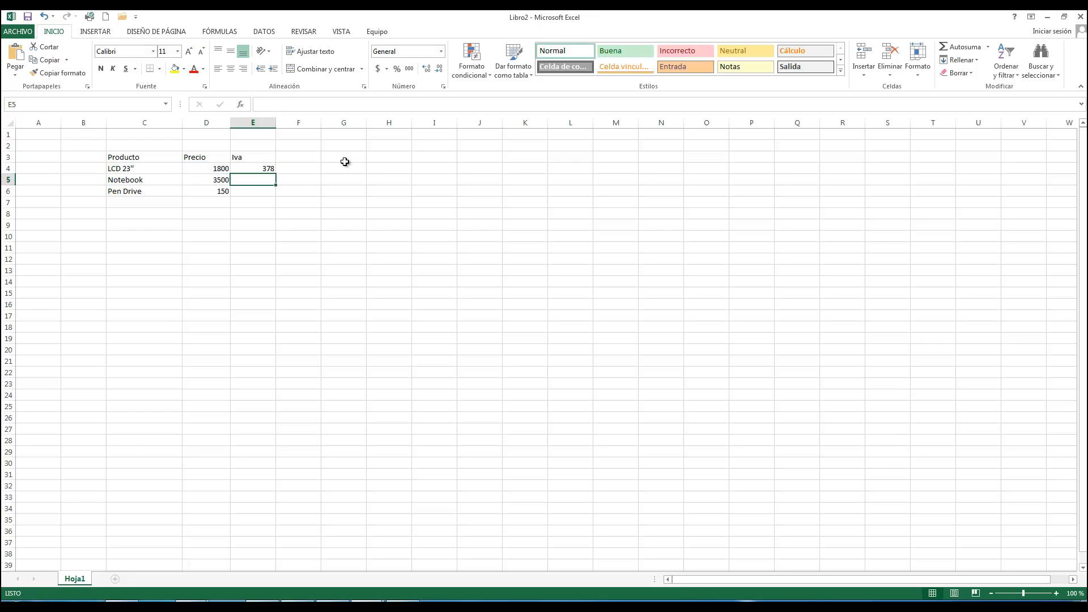
# Fill the Iva formula from E4 down through E6 for the Notebook and Pen Drive
pyautogui.click(266, 168)
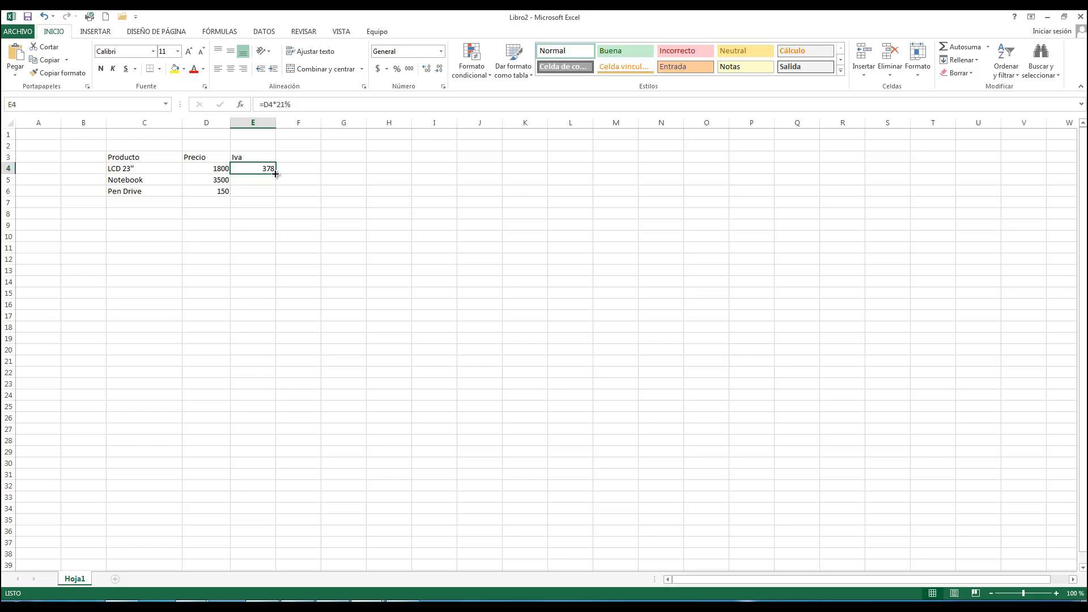
pyautogui.moveTo(276, 173); pyautogui.dragTo(274, 195)
pyautogui.moveTo(274, 196); pyautogui.dragTo(274, 196)
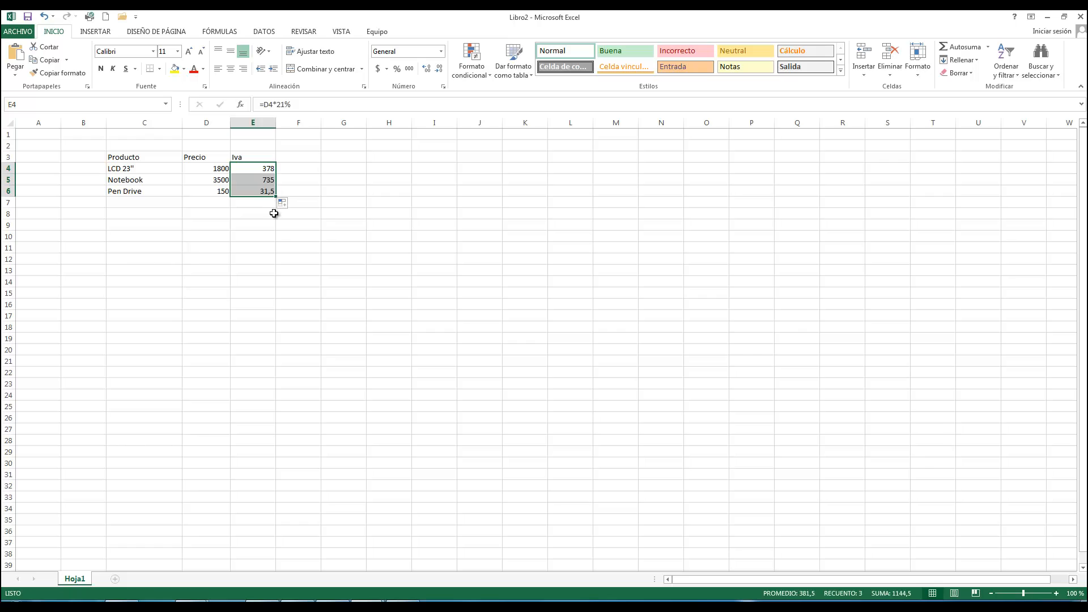
# Examine the Iva formulas in cells E4 to E6 and the price cell each one references
pyautogui.click(262, 180)
pyautogui.click(260, 191)
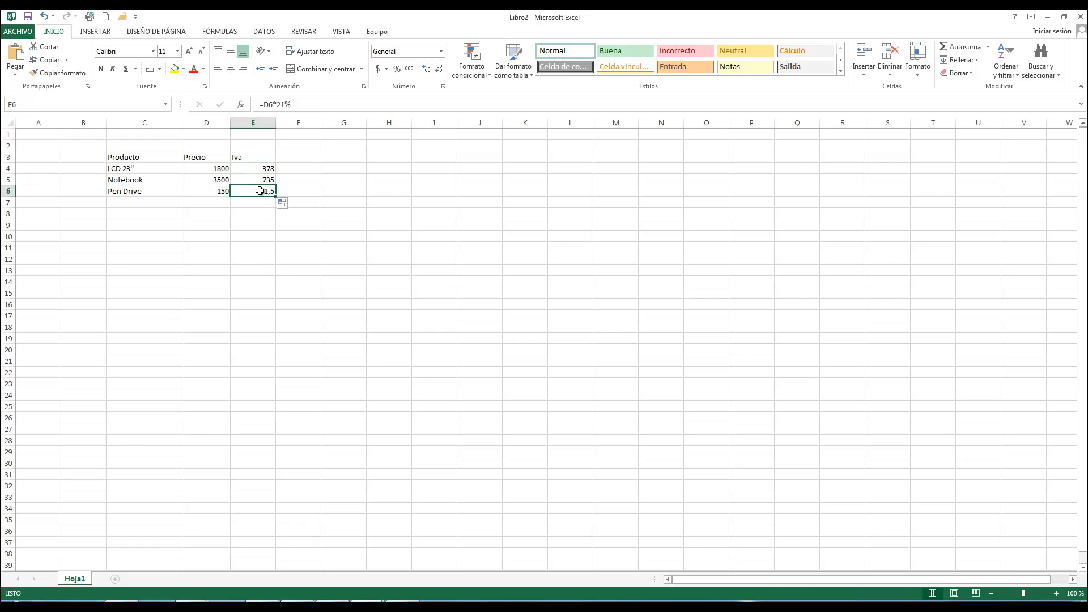
pyautogui.click(262, 179)
pyautogui.click(259, 191)
pyautogui.doubleClick(267, 169)
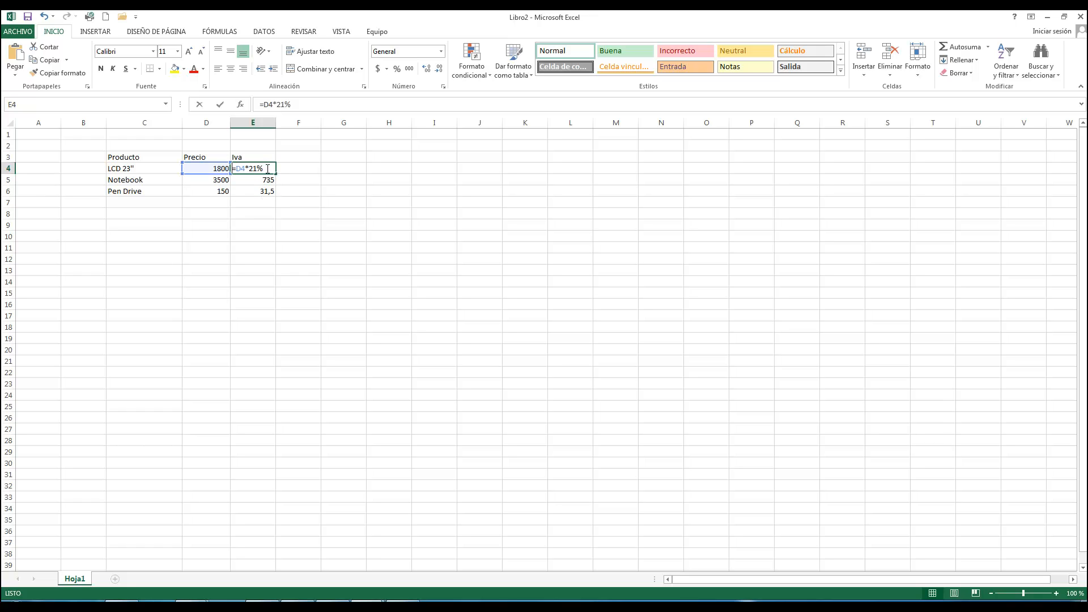
pyautogui.click(292, 168)
pyautogui.click(257, 168)
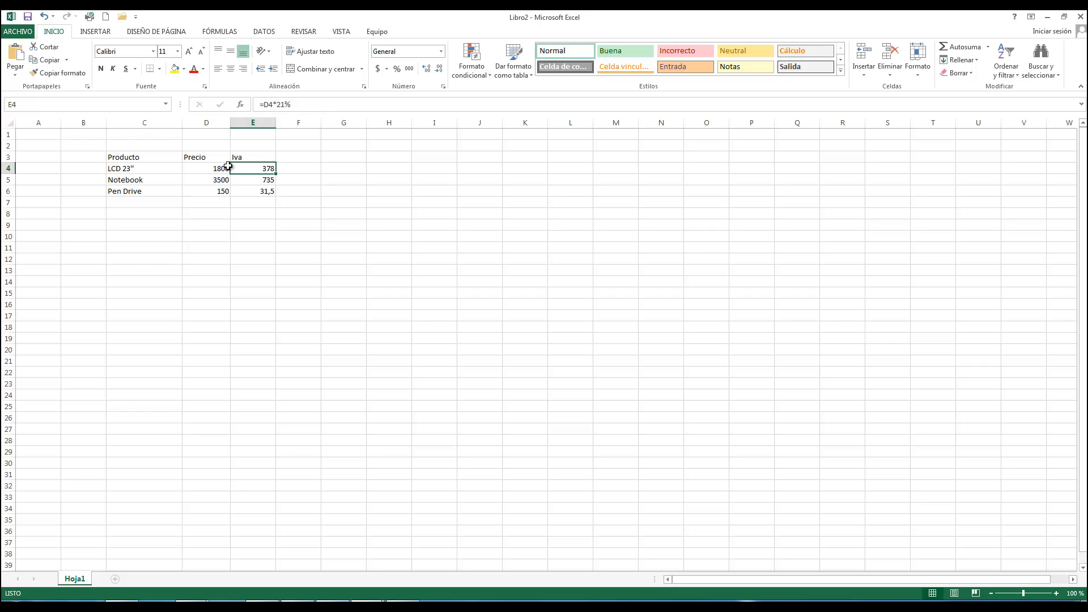
pyautogui.click(256, 181)
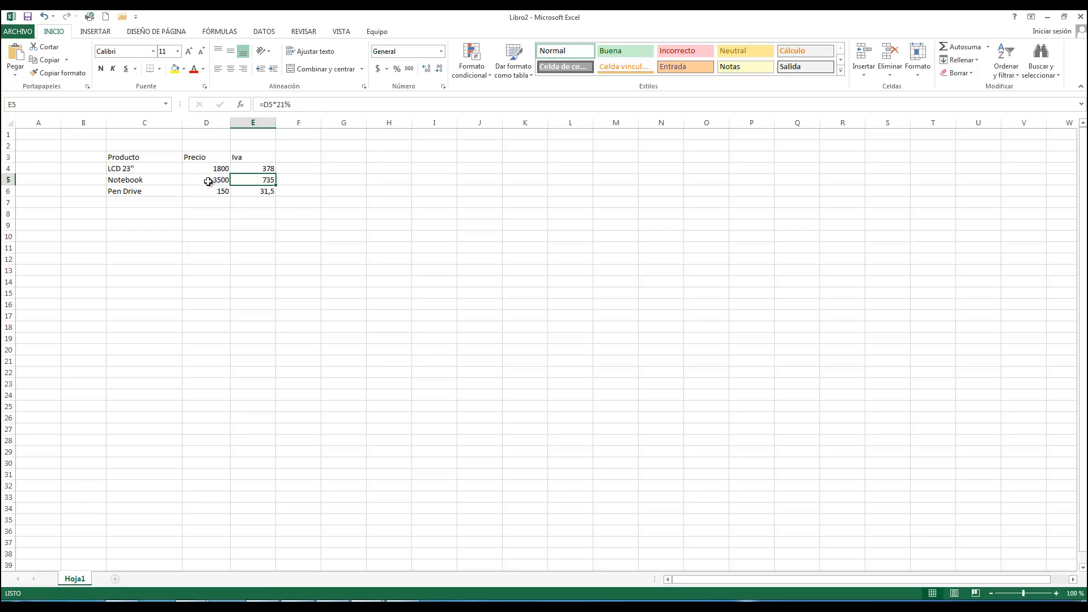
pyautogui.click(261, 190)
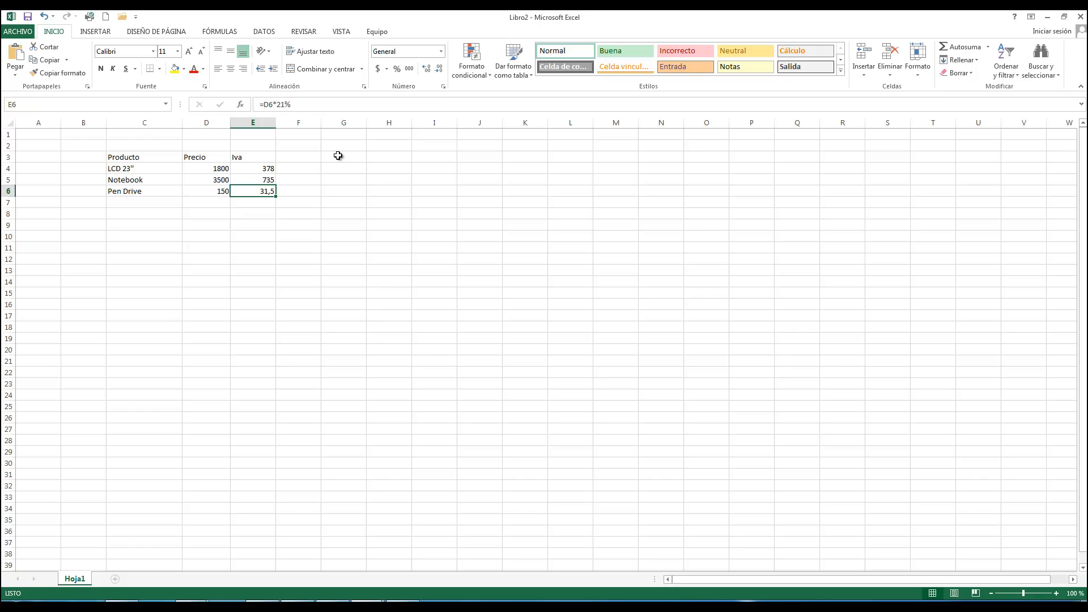
# Add the heading Total in F3 and enter the formula =D4+E4 in F4 to sum price and Iva
pyautogui.moveTo(262, 186); pyautogui.dragTo(294, 156)
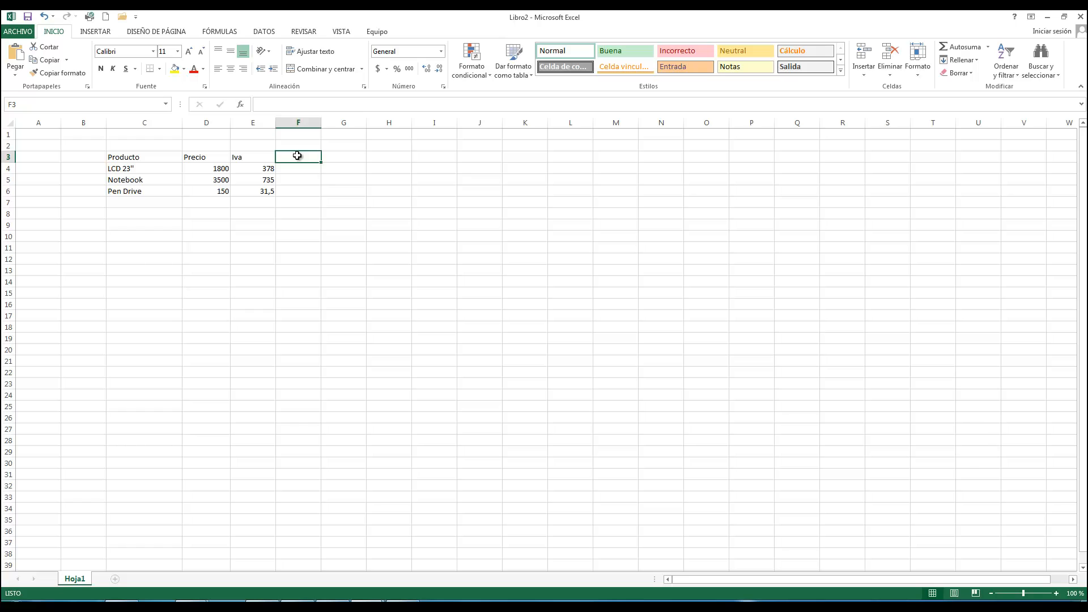
pyautogui.write('Total')
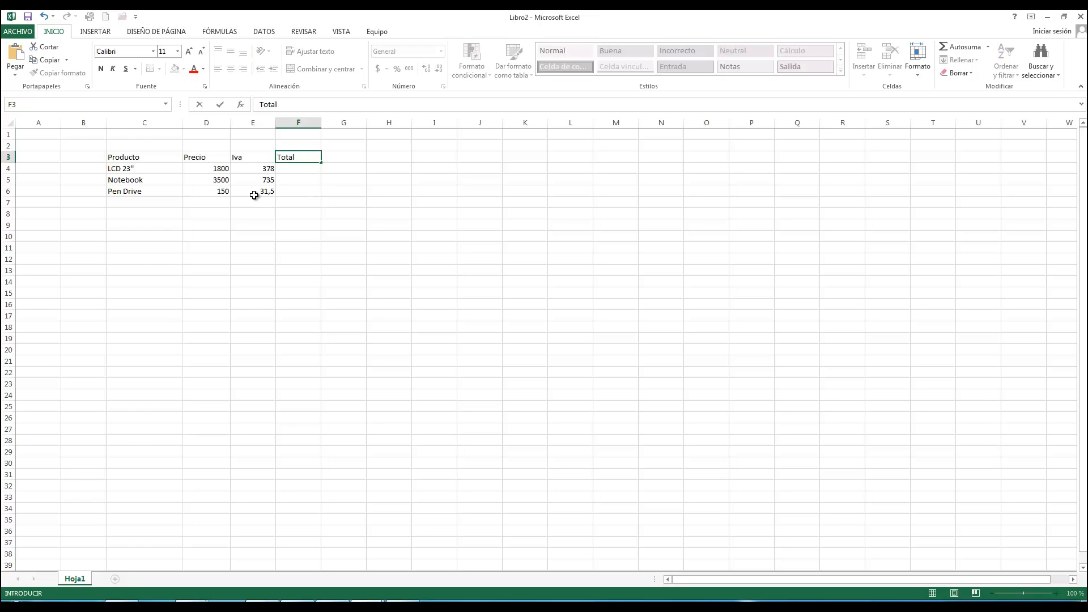
pyautogui.click(311, 170)
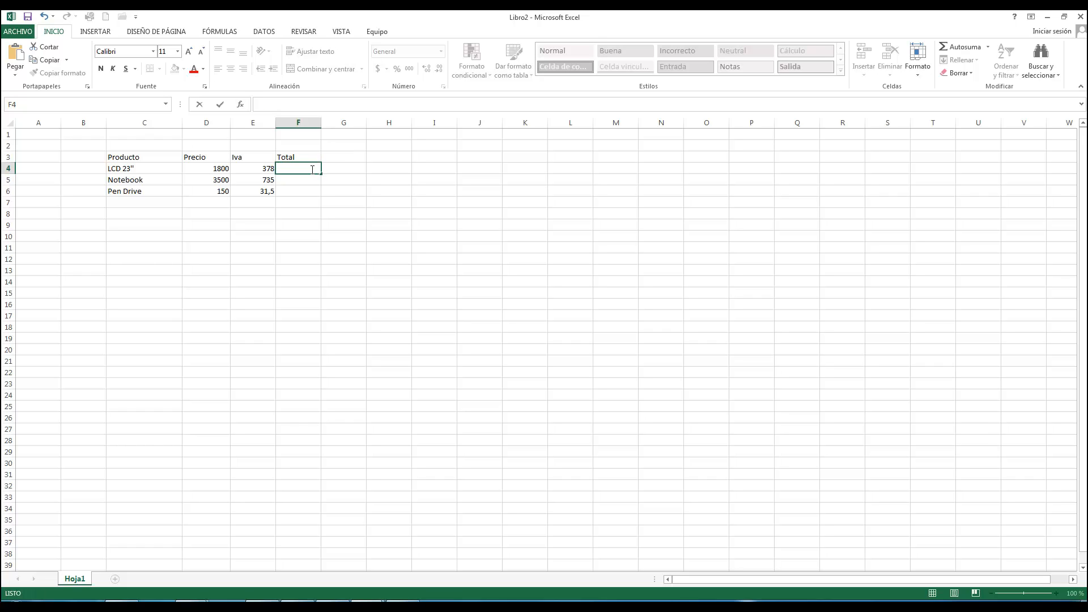
pyautogui.write('=')
pyautogui.press('F2')
pyautogui.write('=')
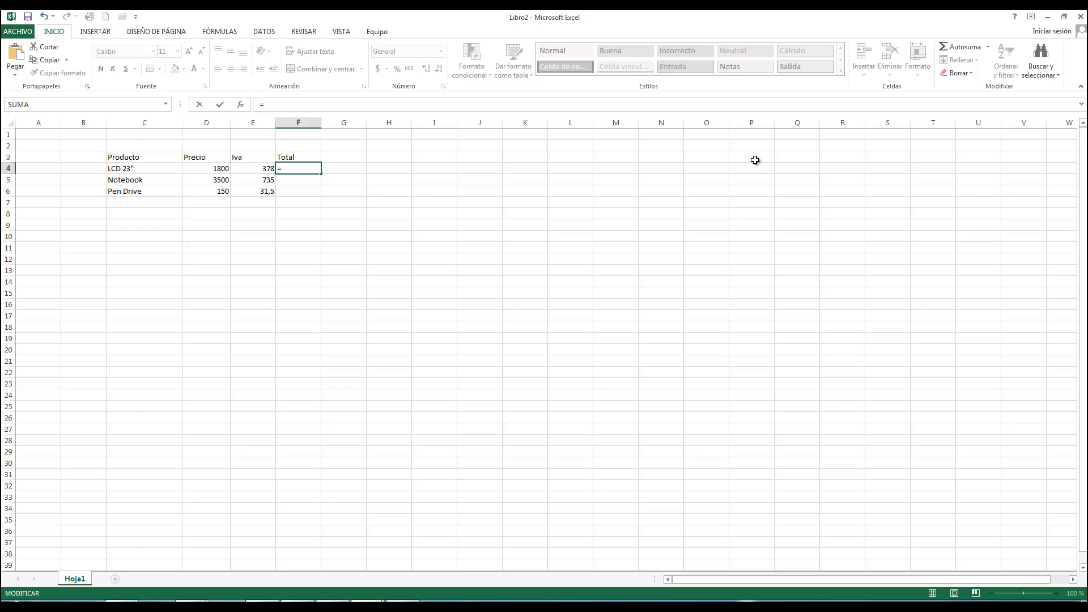
pyautogui.click(210, 166)
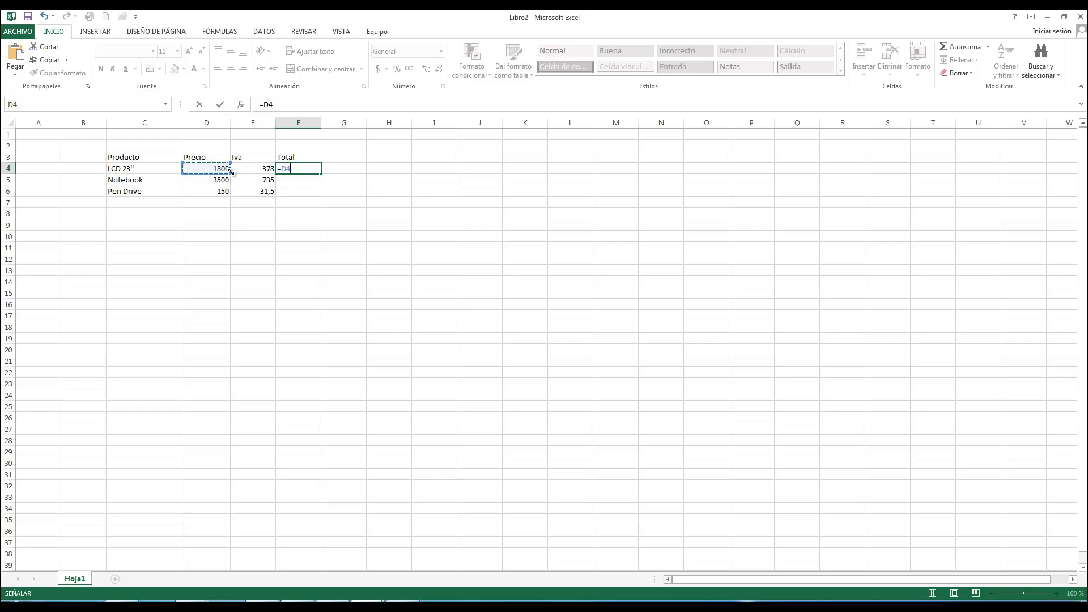
pyautogui.write('+')
pyautogui.click(263, 170)
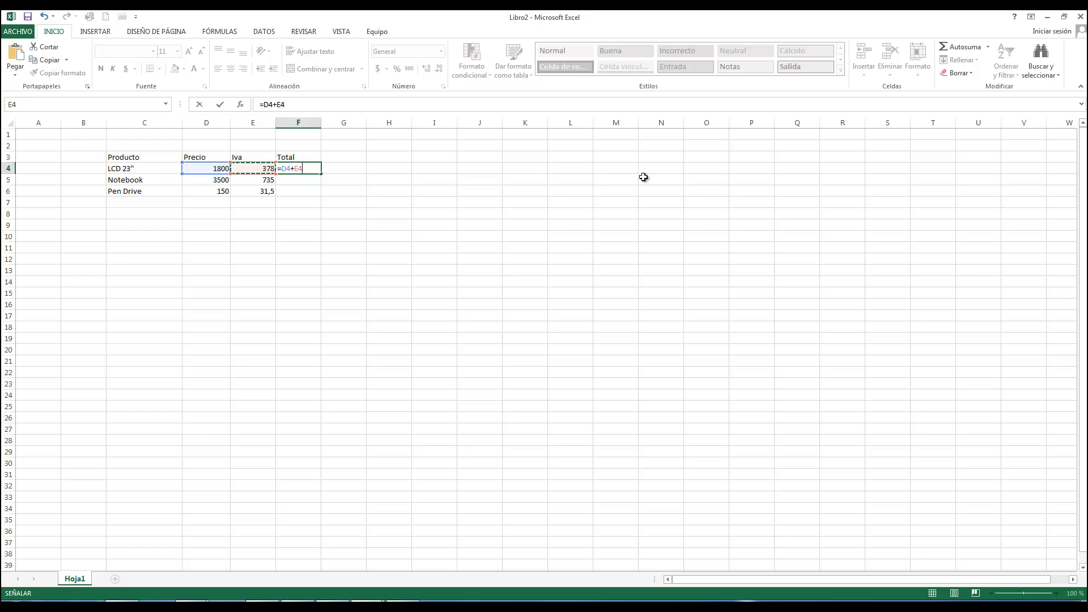
pyautogui.press('Return')
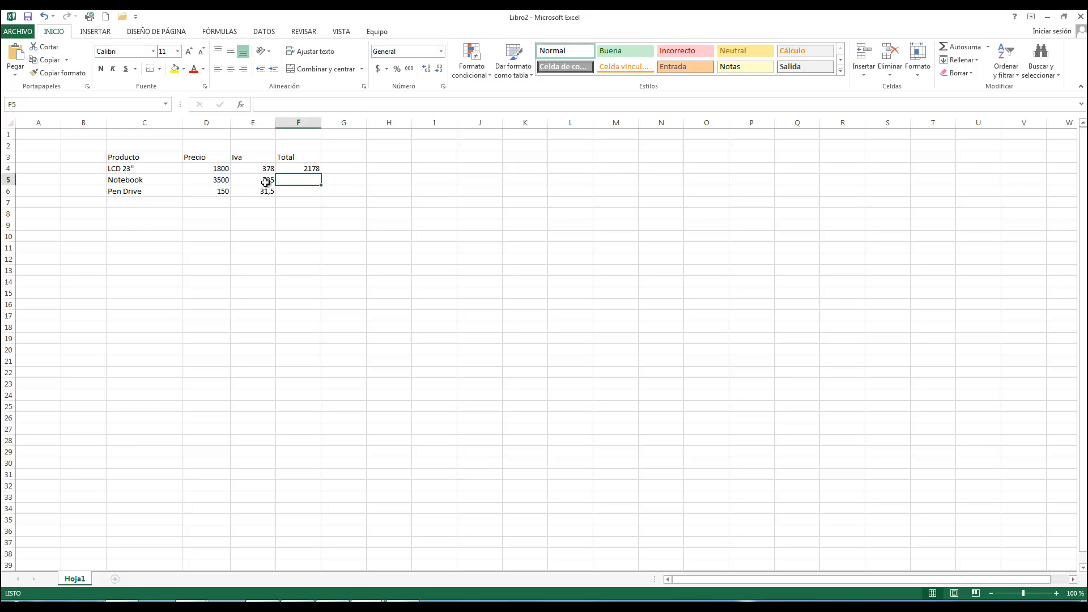
# Fill the Total formula from F4 down through F6 and check the formula in each Total cell
pyautogui.click(313, 169)
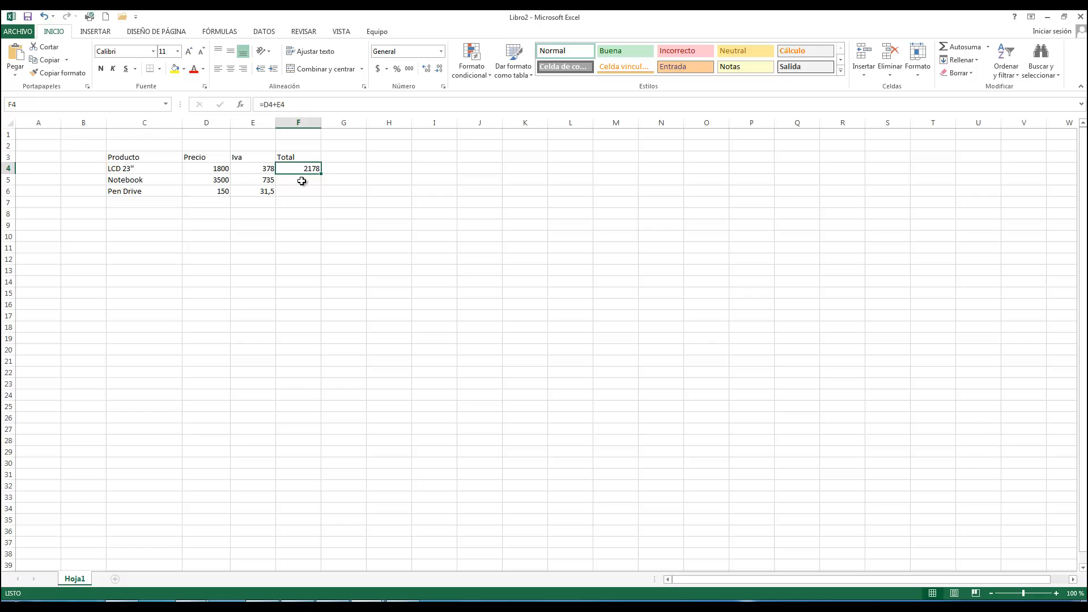
pyautogui.click(376, 193)
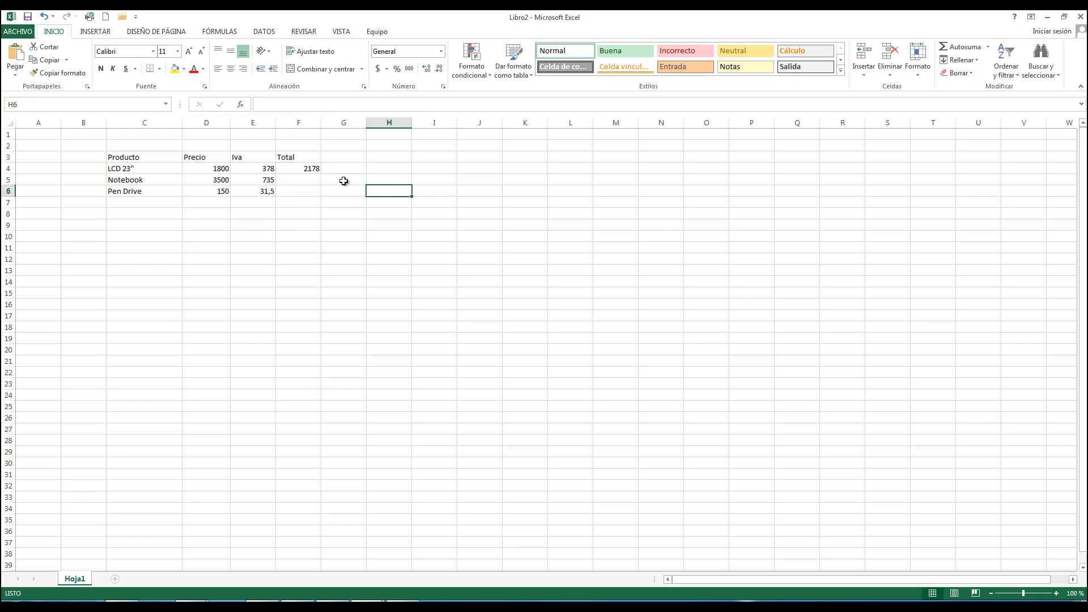
pyautogui.click(311, 168)
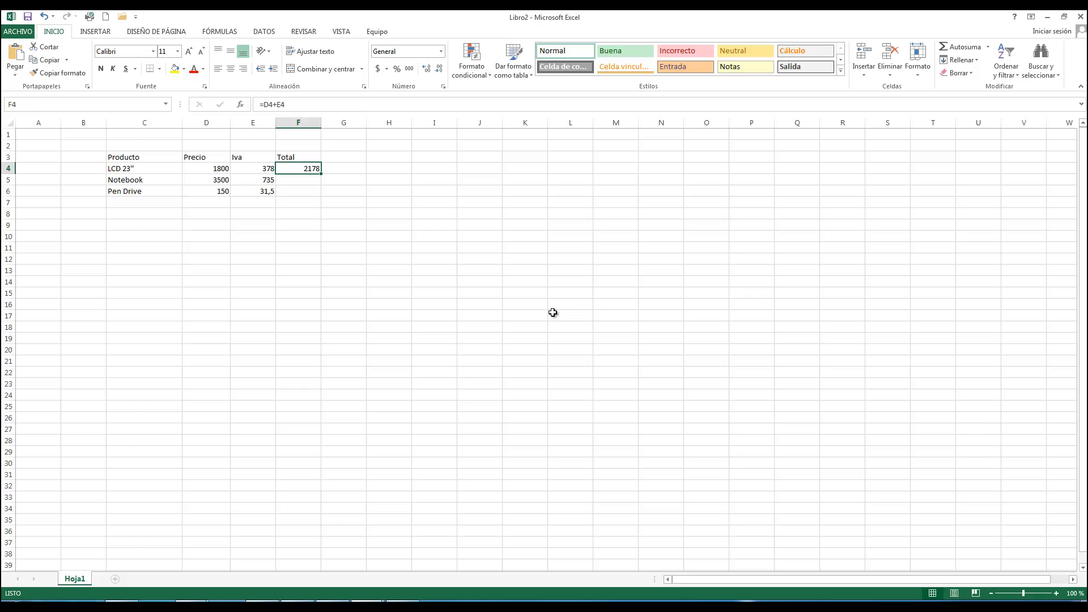
pyautogui.moveTo(321, 174); pyautogui.dragTo(318, 203)
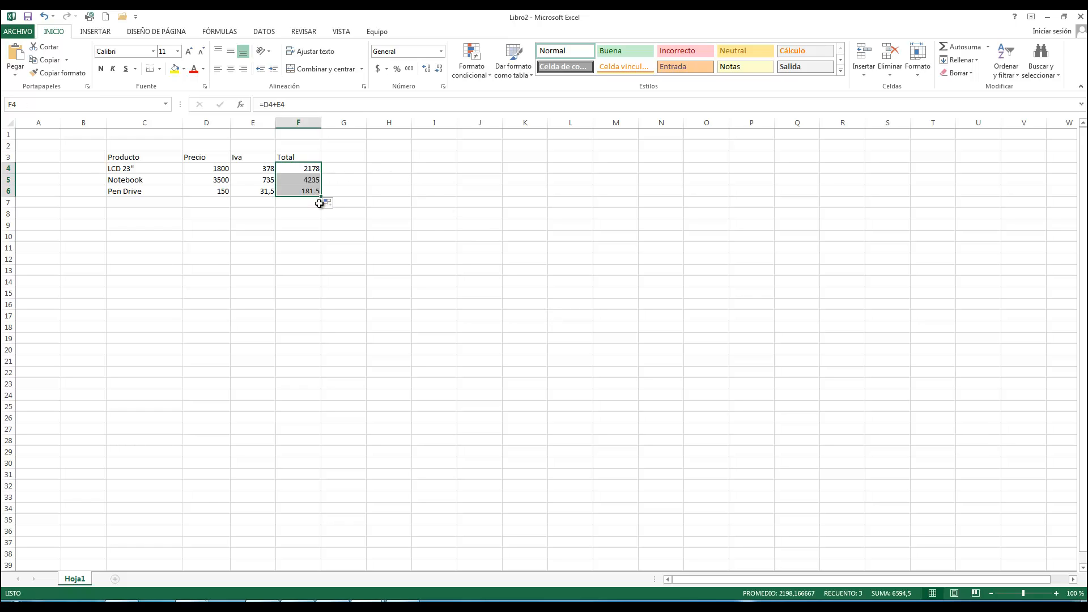
pyautogui.click(421, 206)
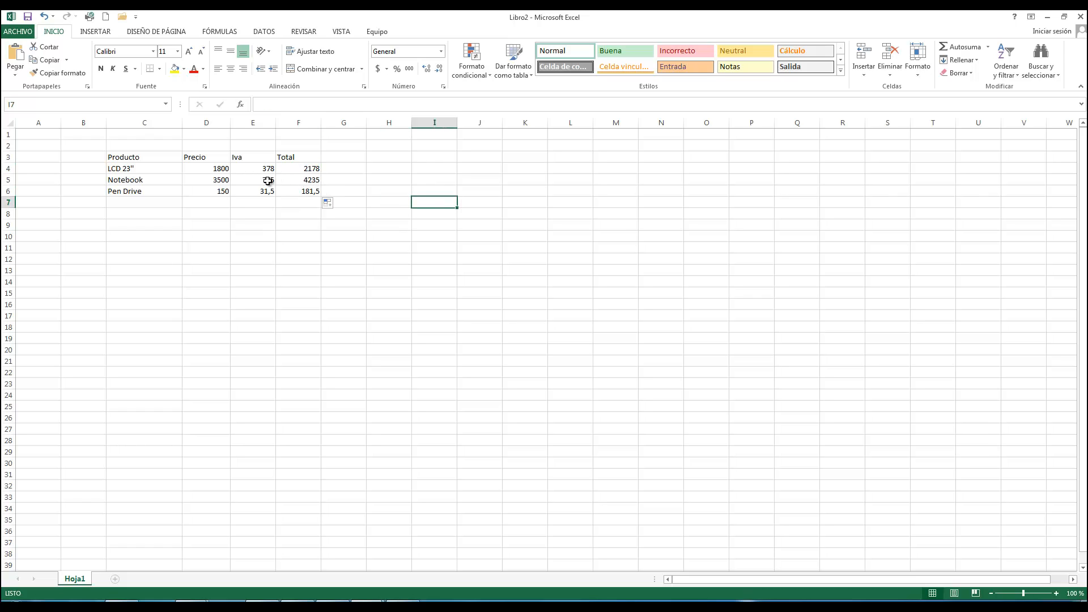
pyautogui.click(304, 180)
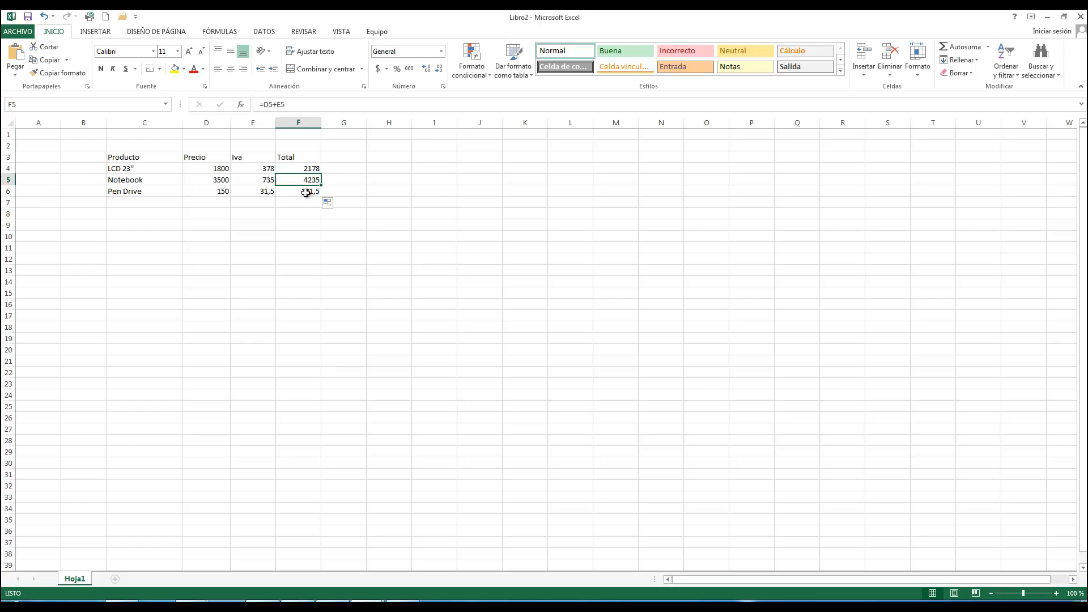
pyautogui.click(306, 192)
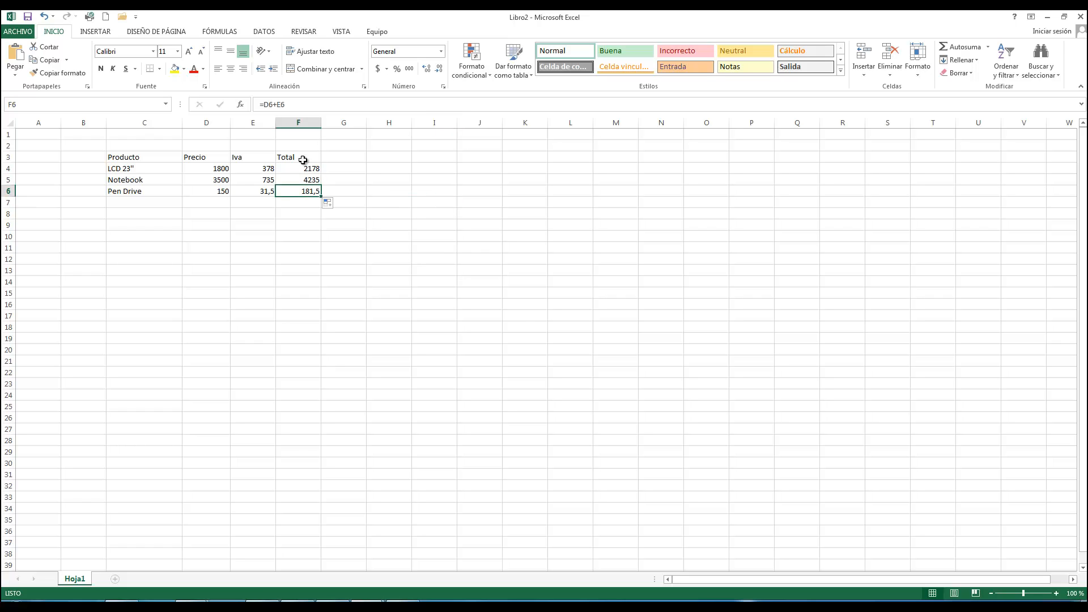
pyautogui.click(304, 169)
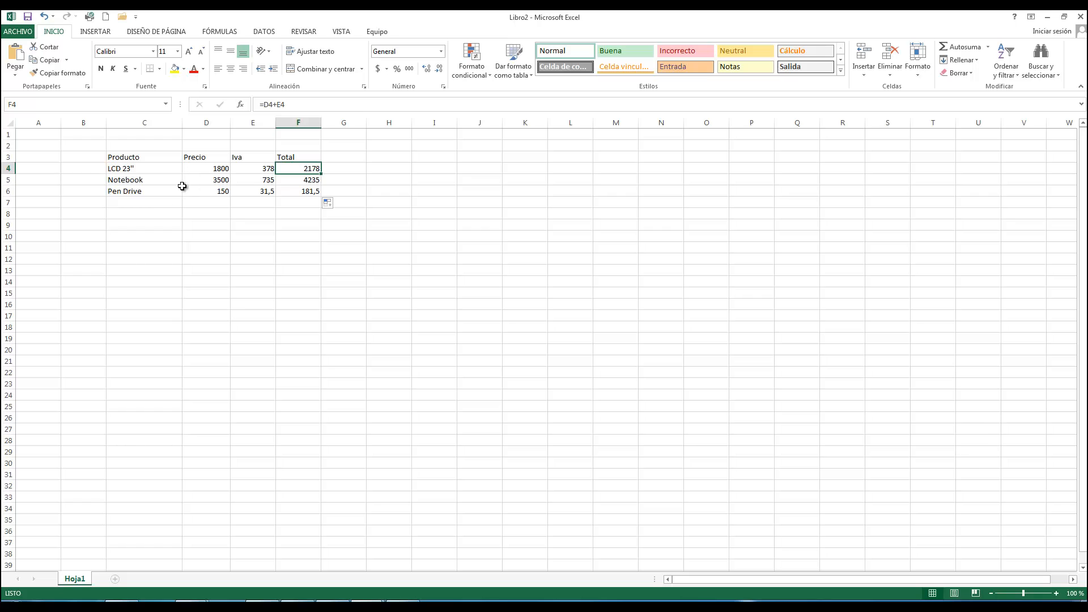
# Set the Pen Drive's price in D6 to 130 and check its Iva and Total formulas
pyautogui.click(204, 193)
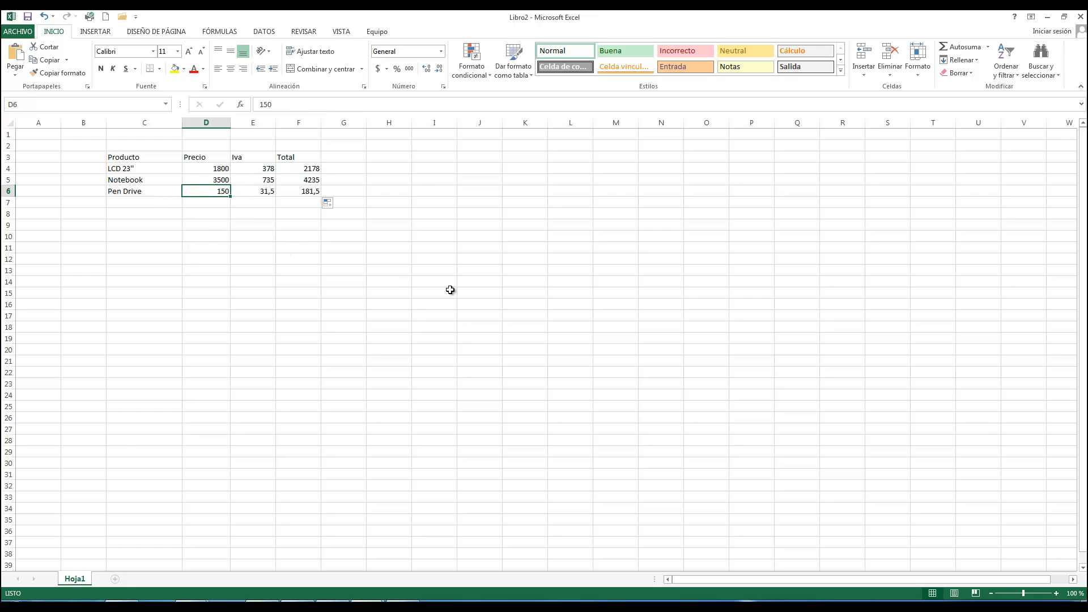
pyautogui.write('1')
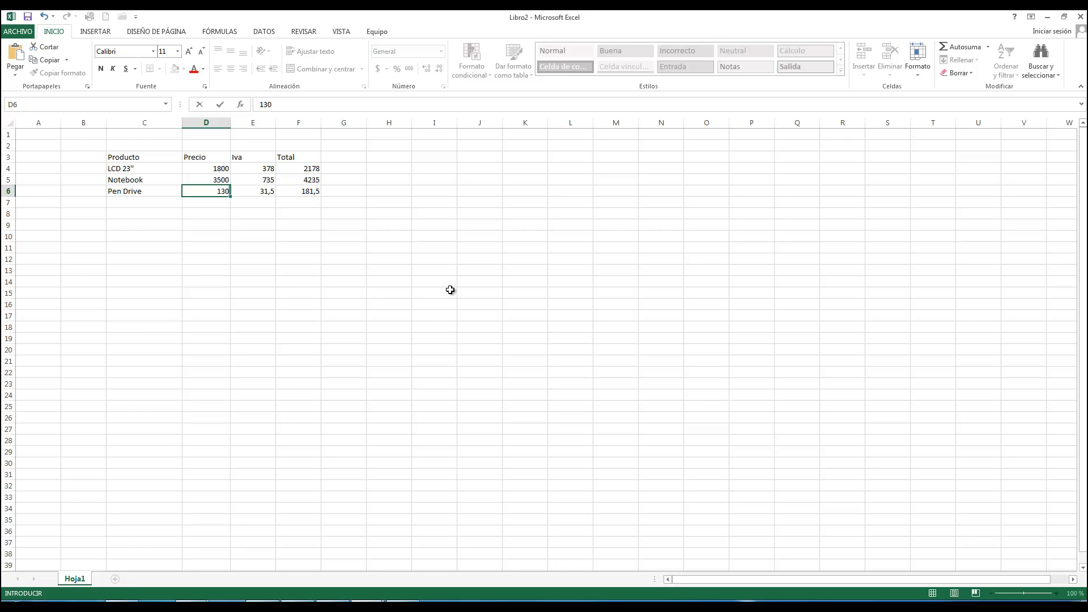
pyautogui.press('Return')
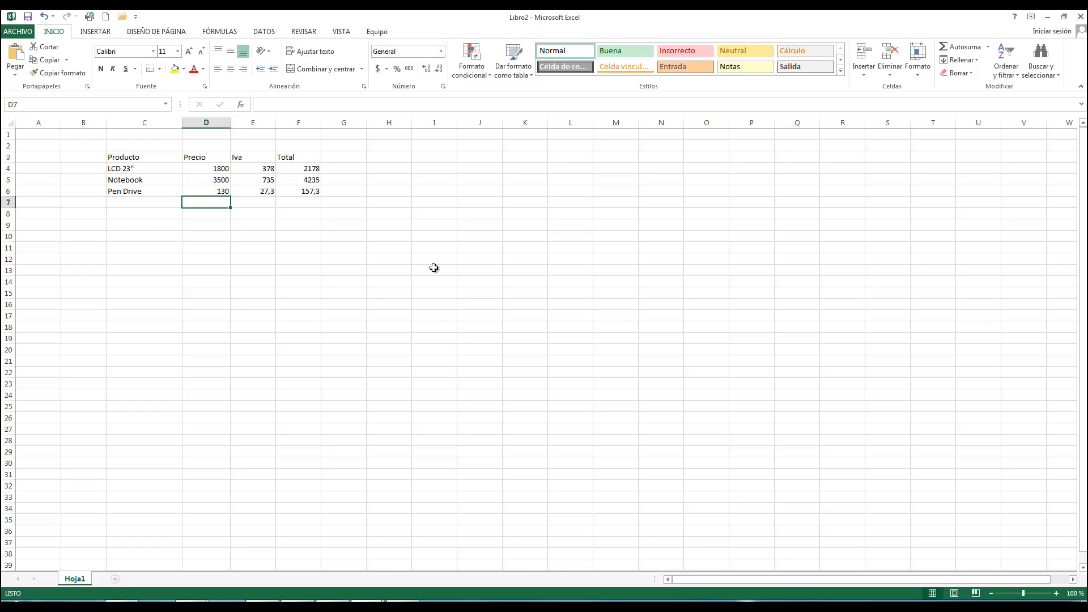
pyautogui.click(260, 194)
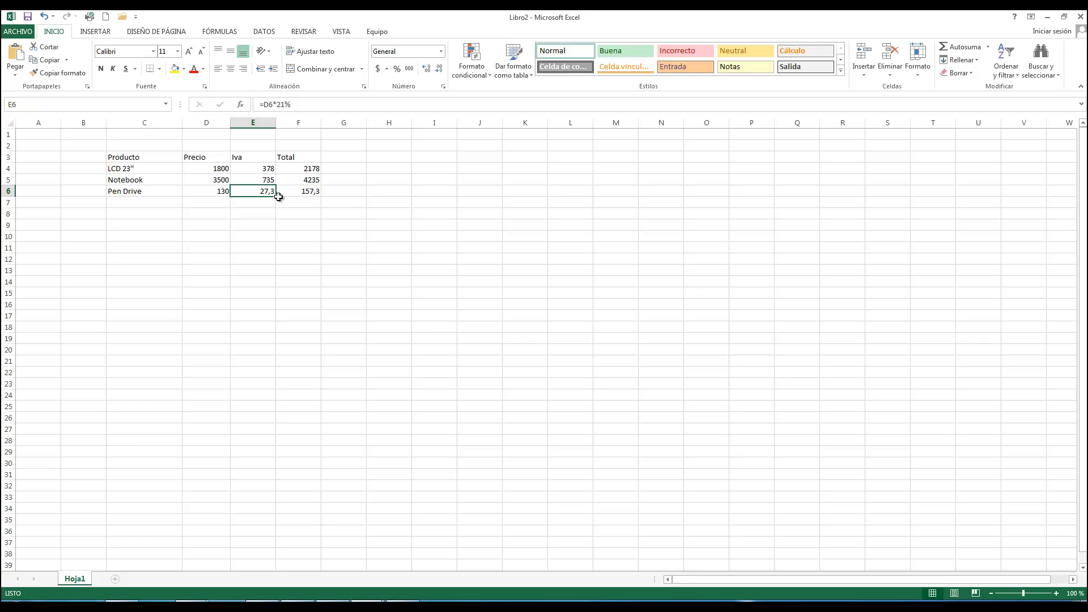
pyautogui.click(308, 192)
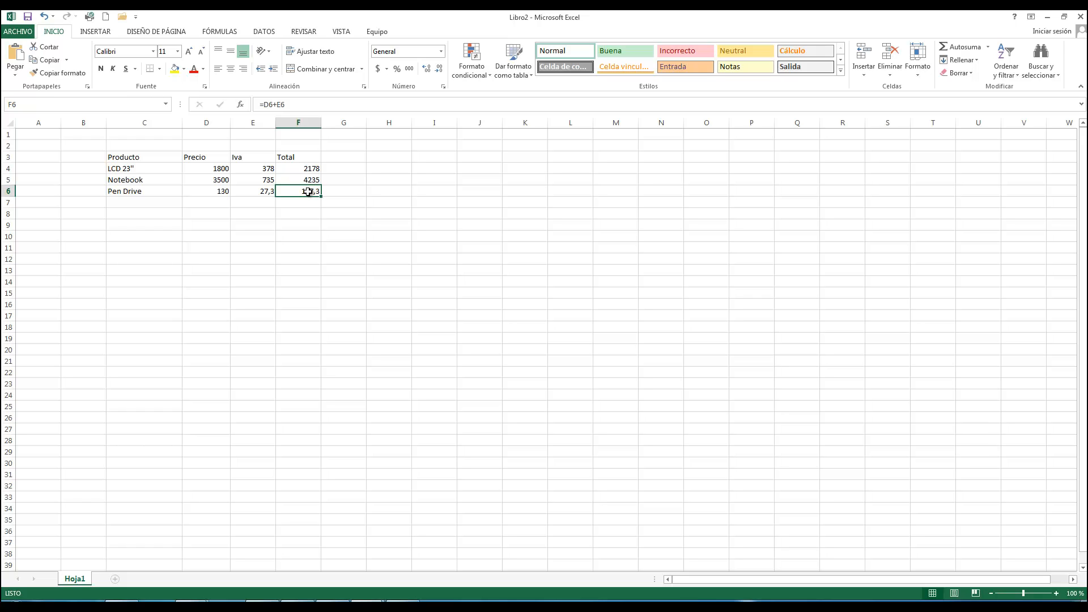
# Examine the Pen Drive's Iva formula in E6 and its Total formula in F6, discarding any accidental edits
pyautogui.click(261, 190)
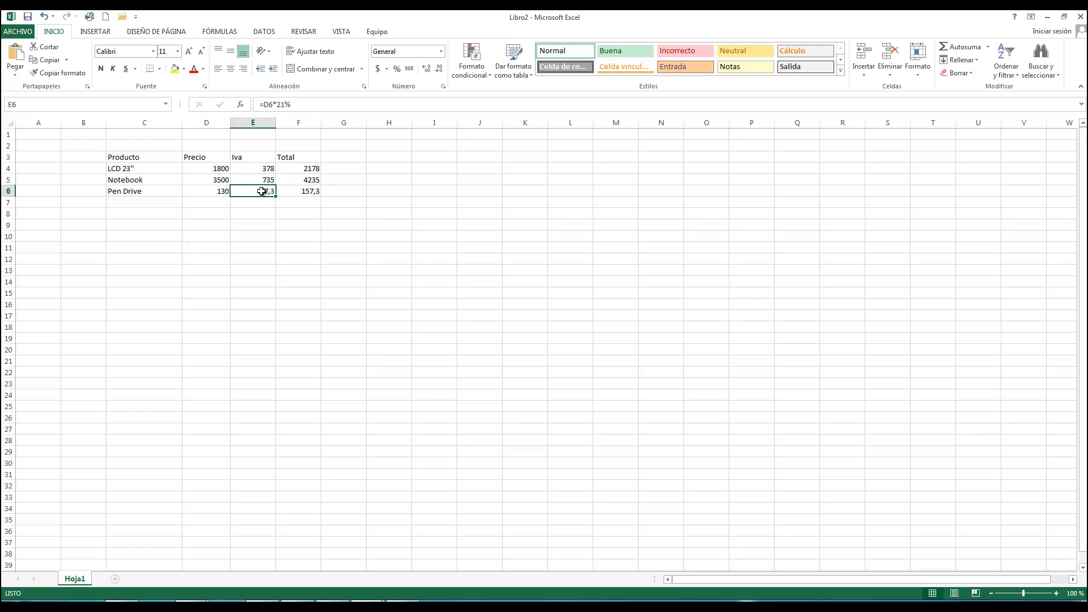
pyautogui.click(264, 104)
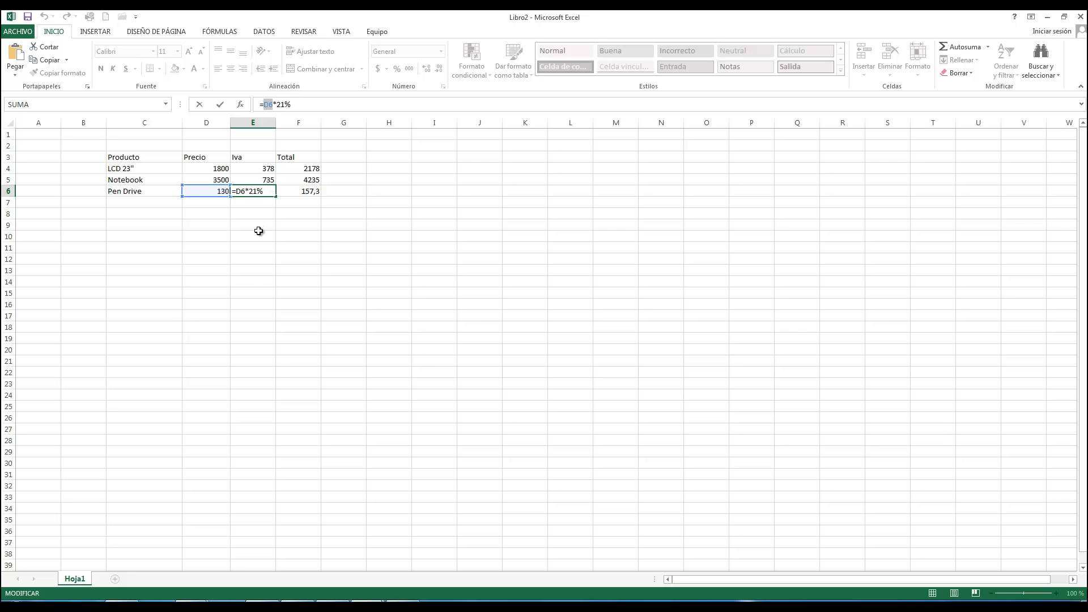
pyautogui.click(296, 258)
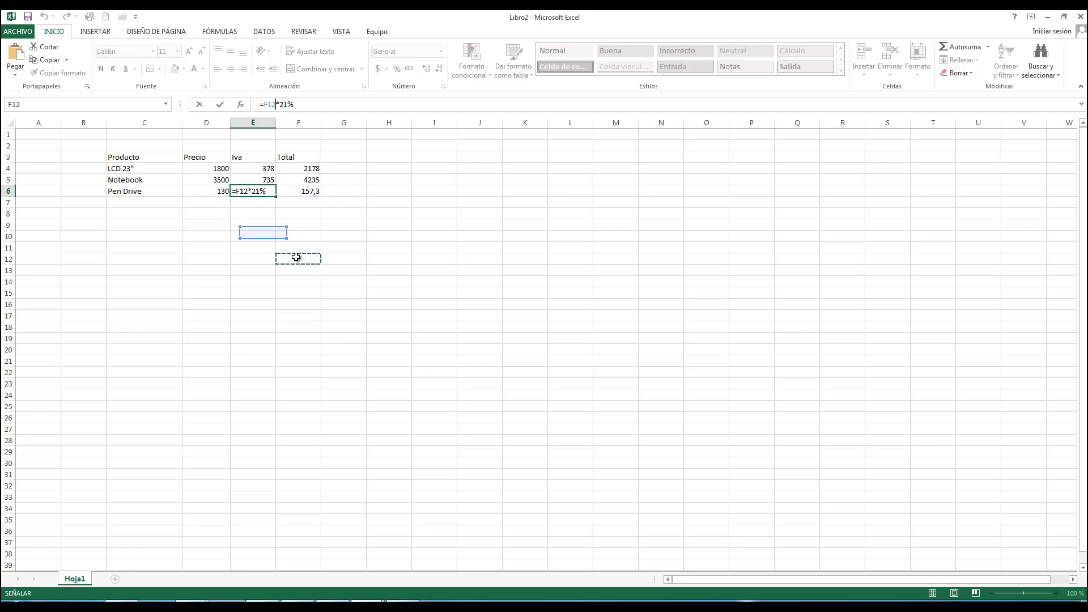
pyautogui.write('º')
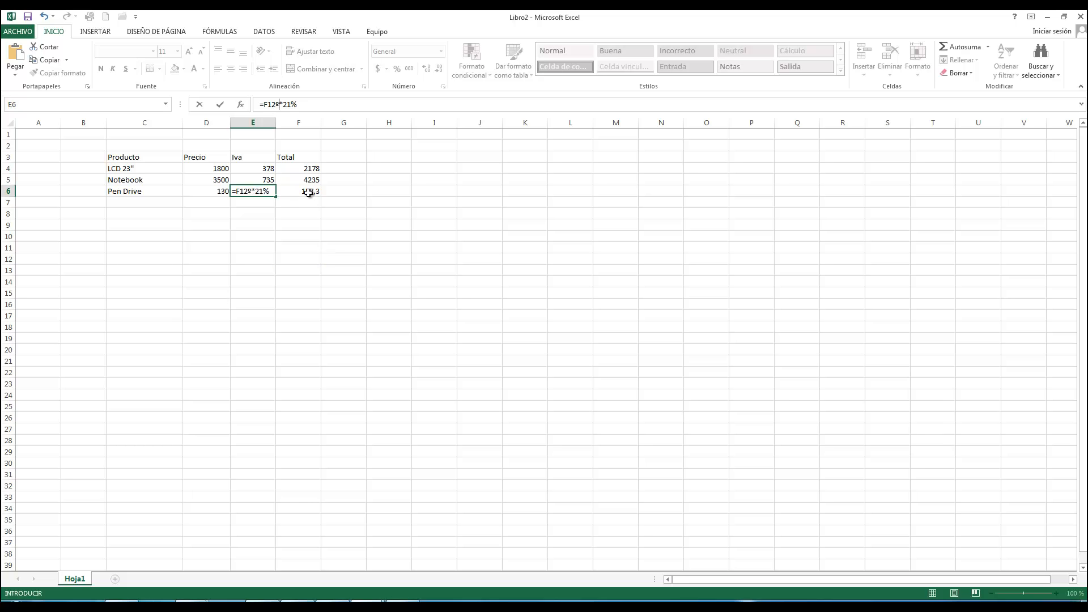
pyautogui.click(308, 192)
pyautogui.click(515, 366)
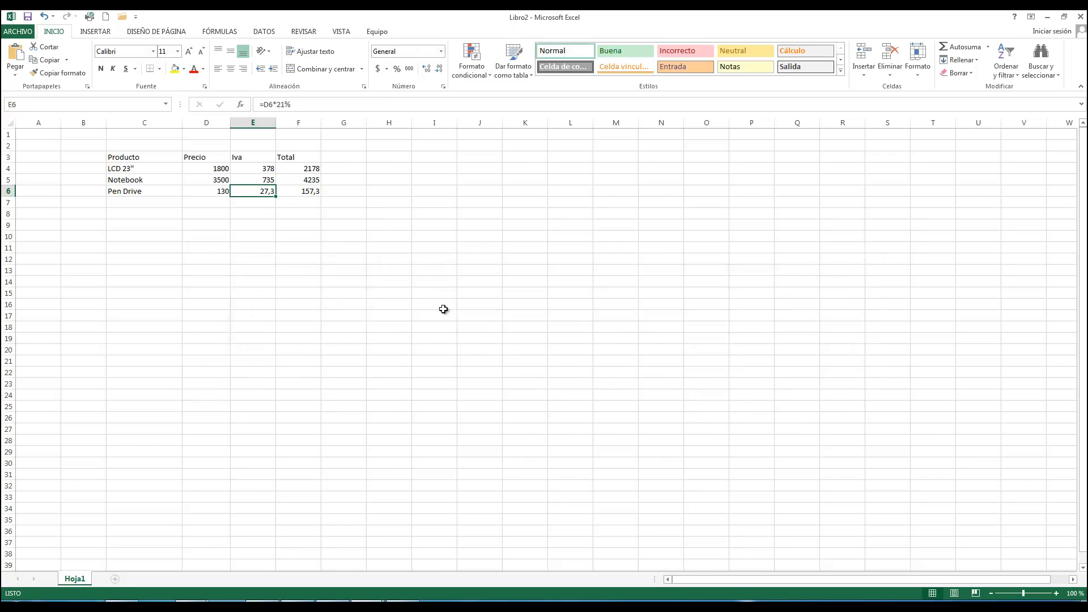
pyautogui.press('Escape')
pyautogui.doubleClick(304, 191)
pyautogui.click(368, 218)
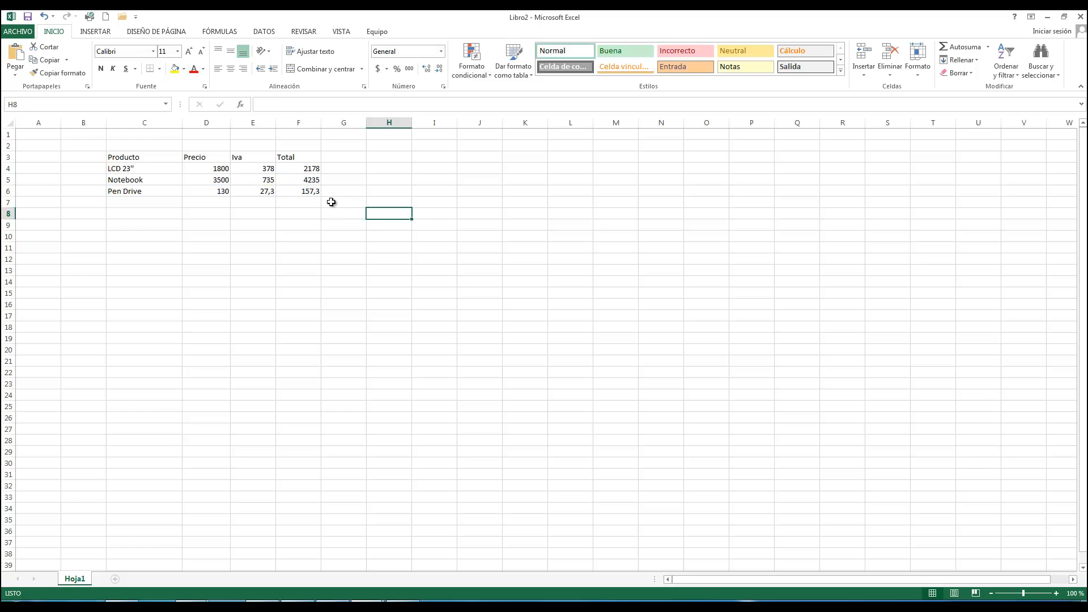
pyautogui.click(312, 192)
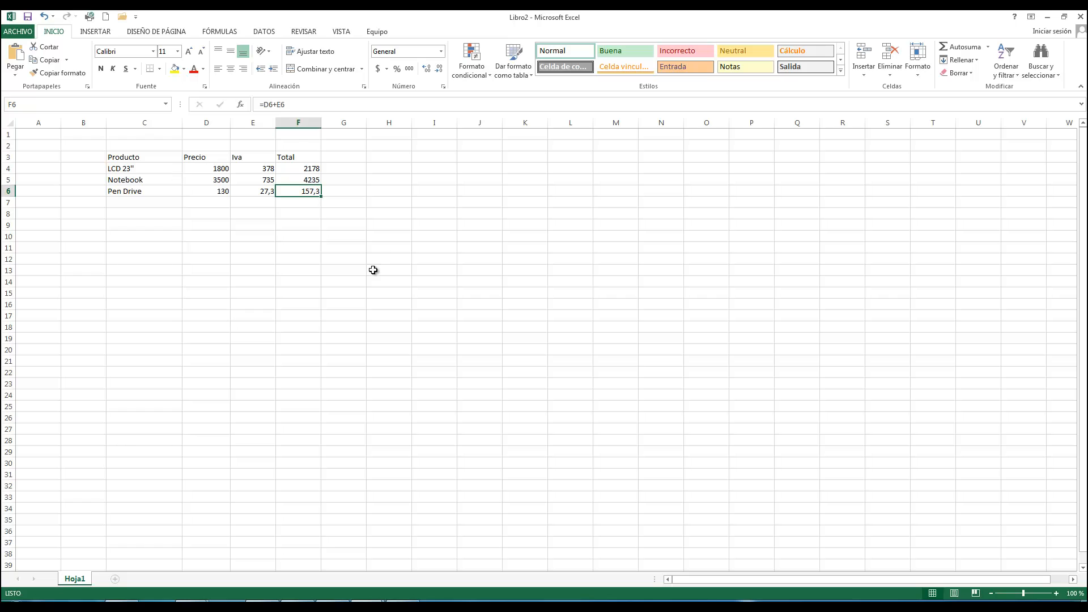
# Change the LCD 23" Total formula in F4 to =D4-E4 so it subtracts the Iva from the price
pyautogui.click(303, 168)
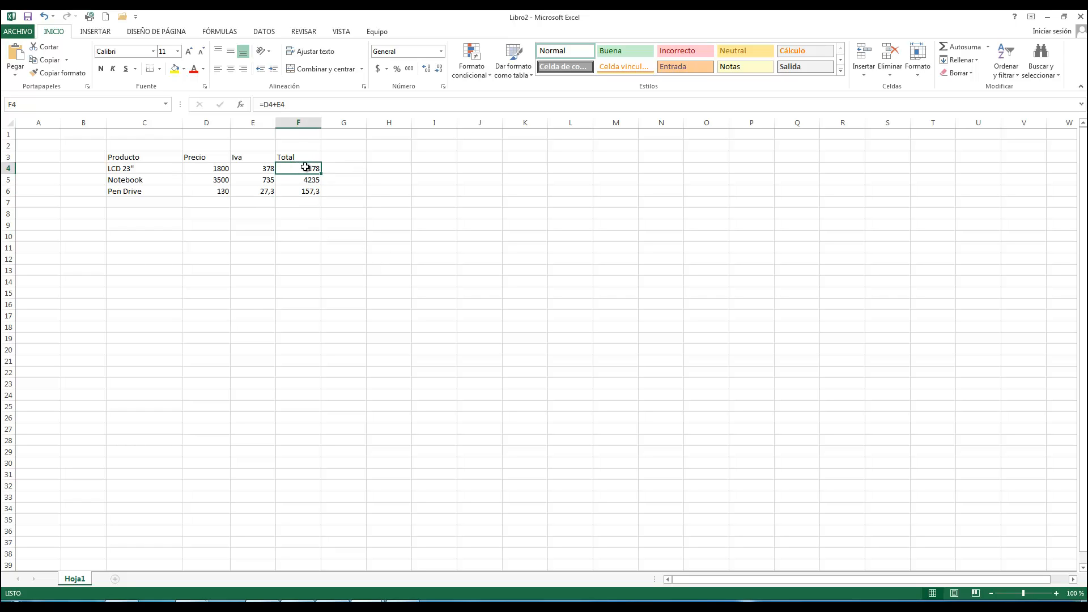
pyautogui.click(276, 104)
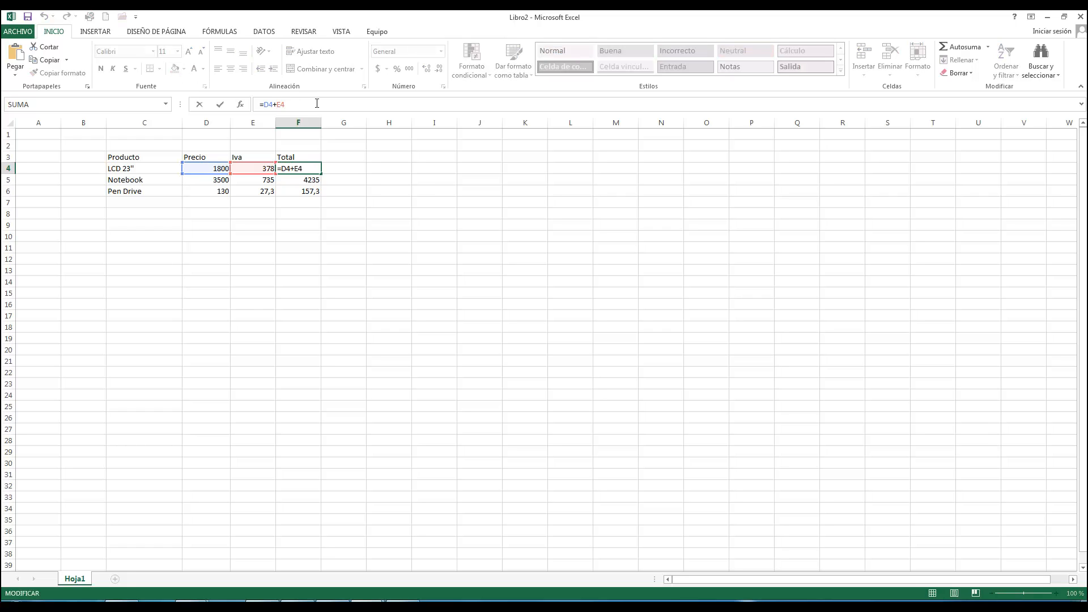
pyautogui.press('BackSpace')
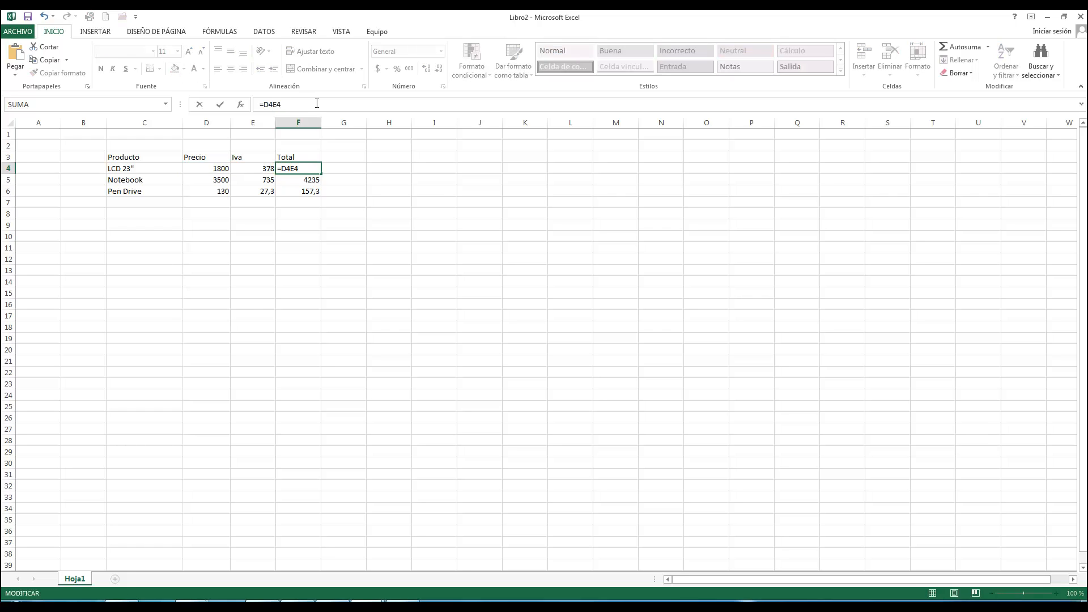
pyautogui.write('-')
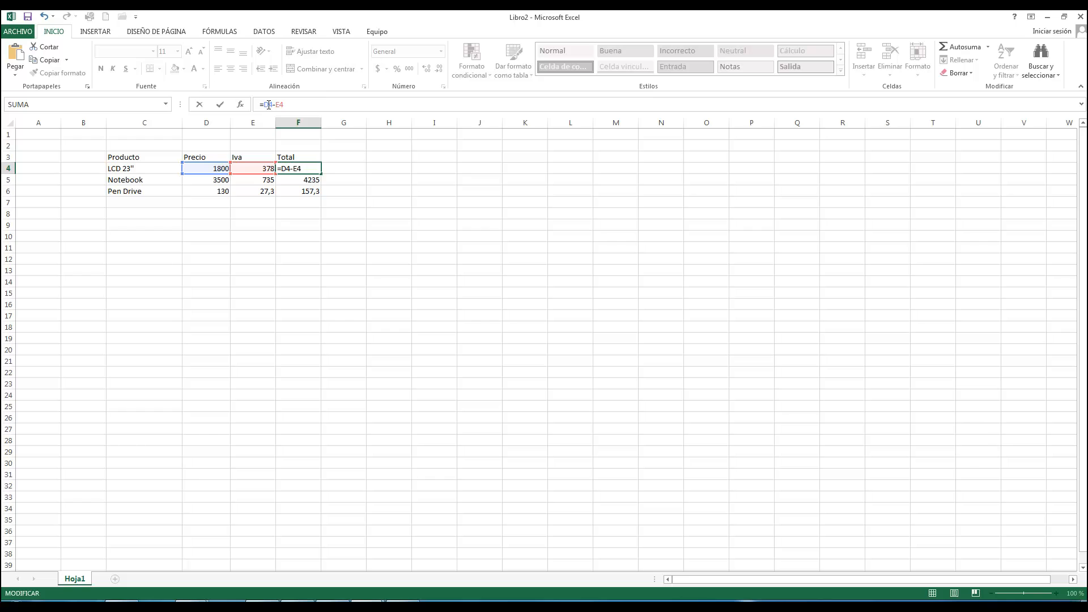
pyautogui.press('Return')
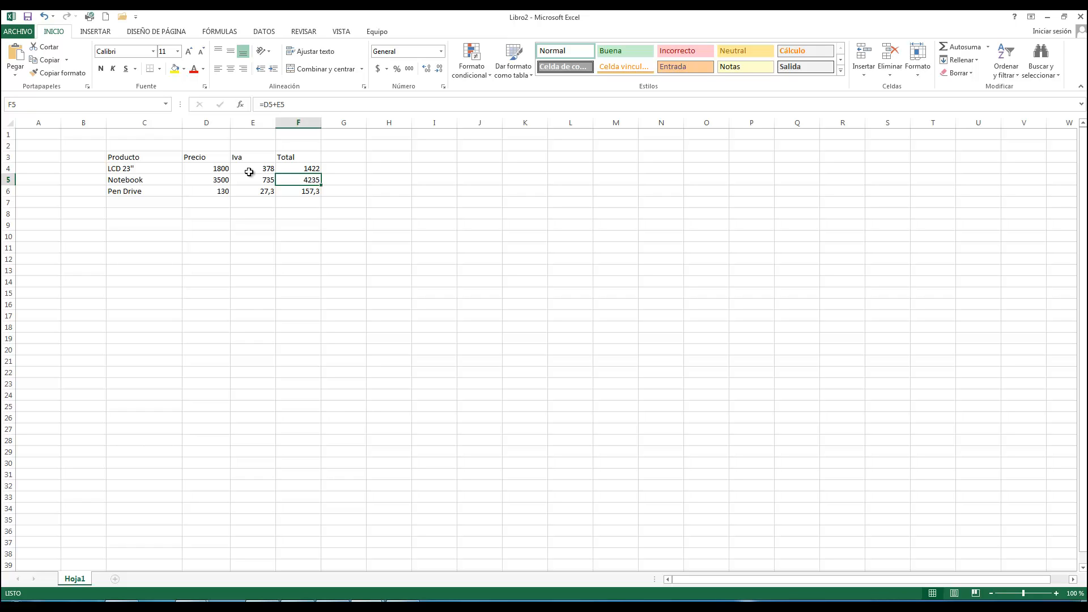
# Restore the addition in the LCD 23" Total formula in F4, making it =D4+E4
pyautogui.doubleClick(307, 170)
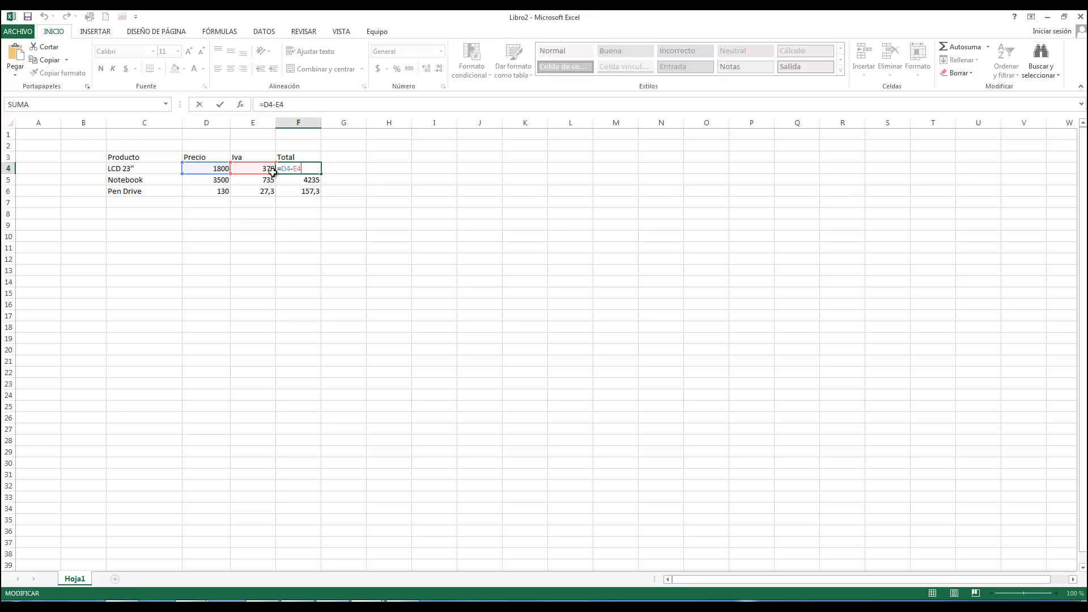
pyautogui.click(294, 169)
pyautogui.press('BackSpace')
pyautogui.write('+')
pyautogui.press('Return')
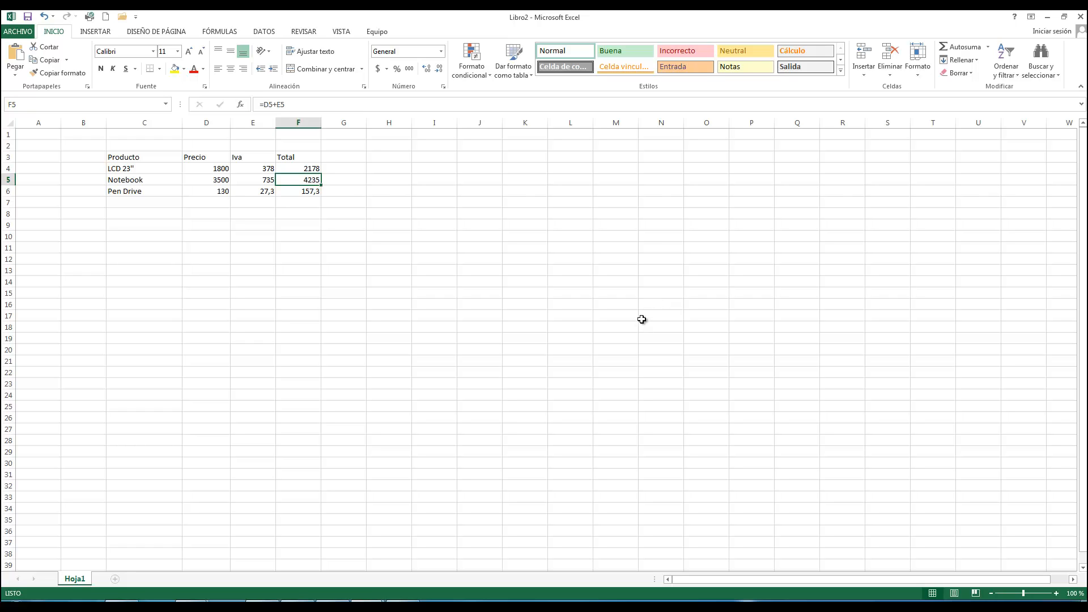
# Review the function library's Autosuma options, recently used functions and financial functions
pyautogui.click(218, 32)
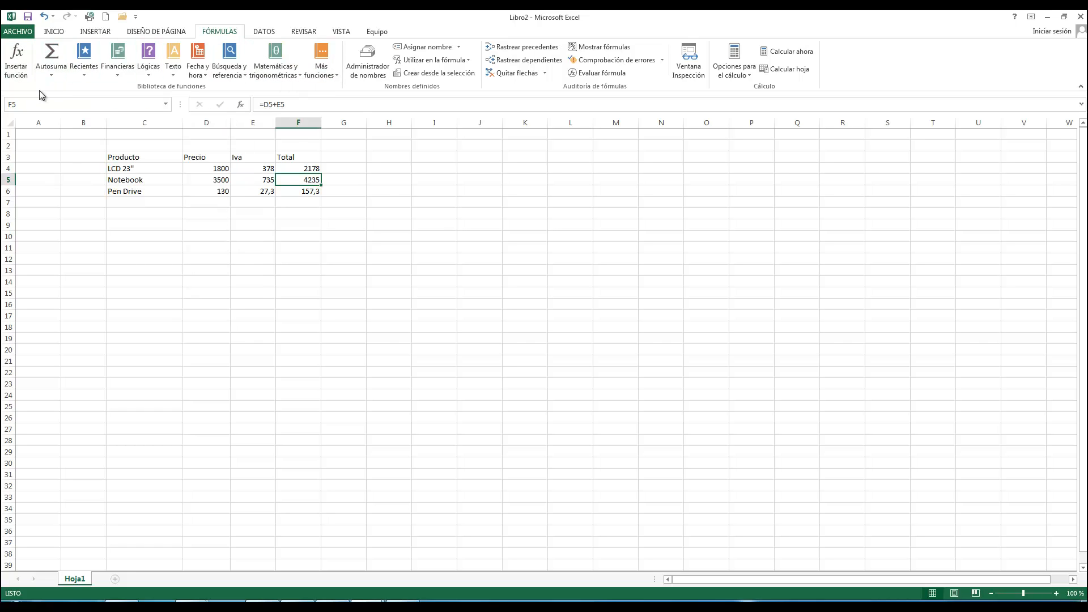
pyautogui.click(52, 75)
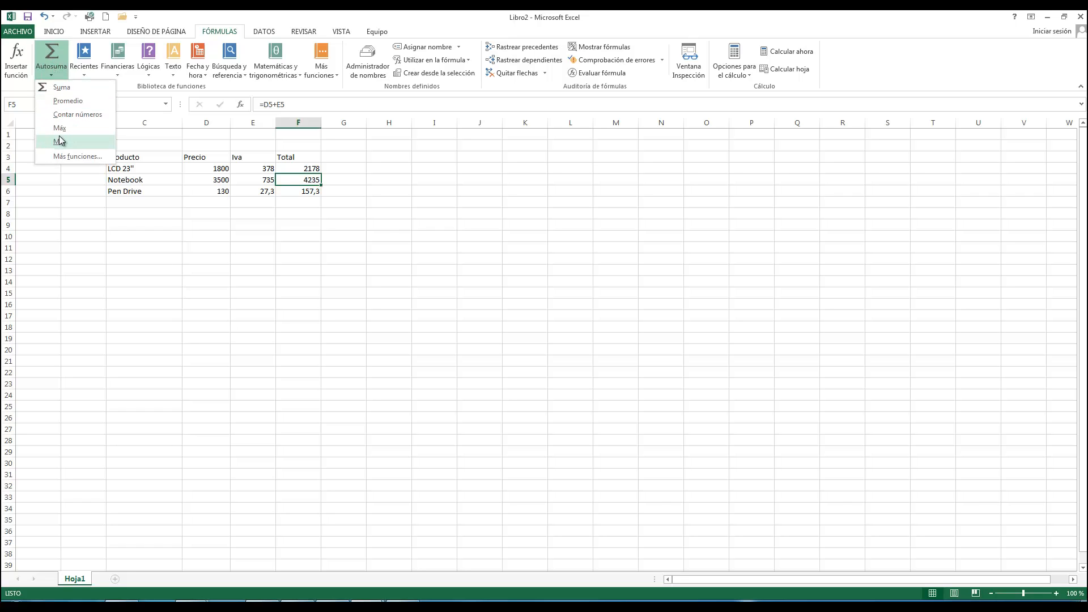
pyautogui.click(83, 78)
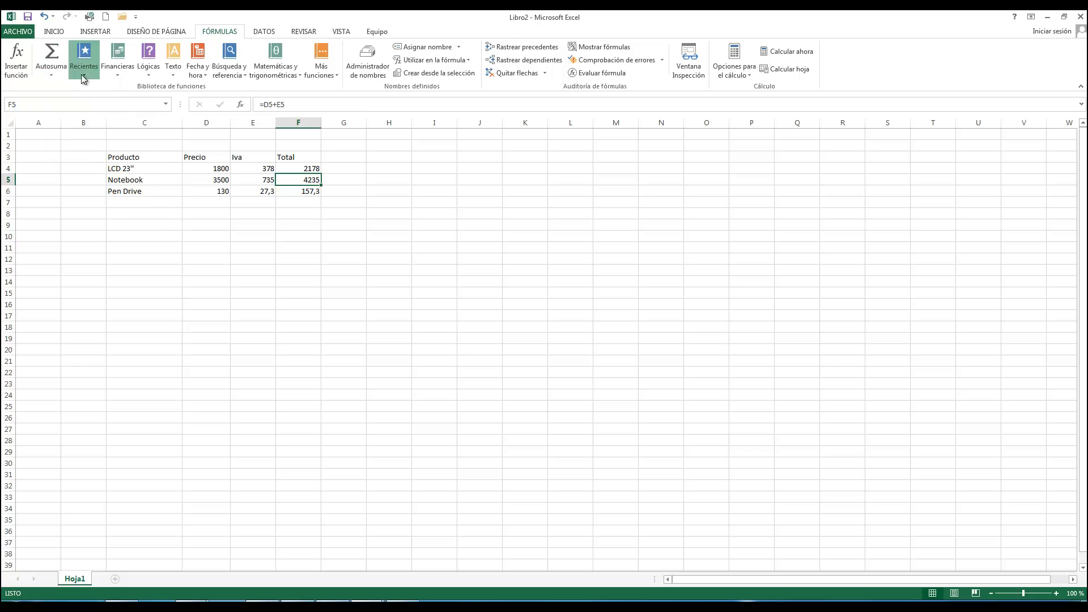
pyautogui.click(81, 77)
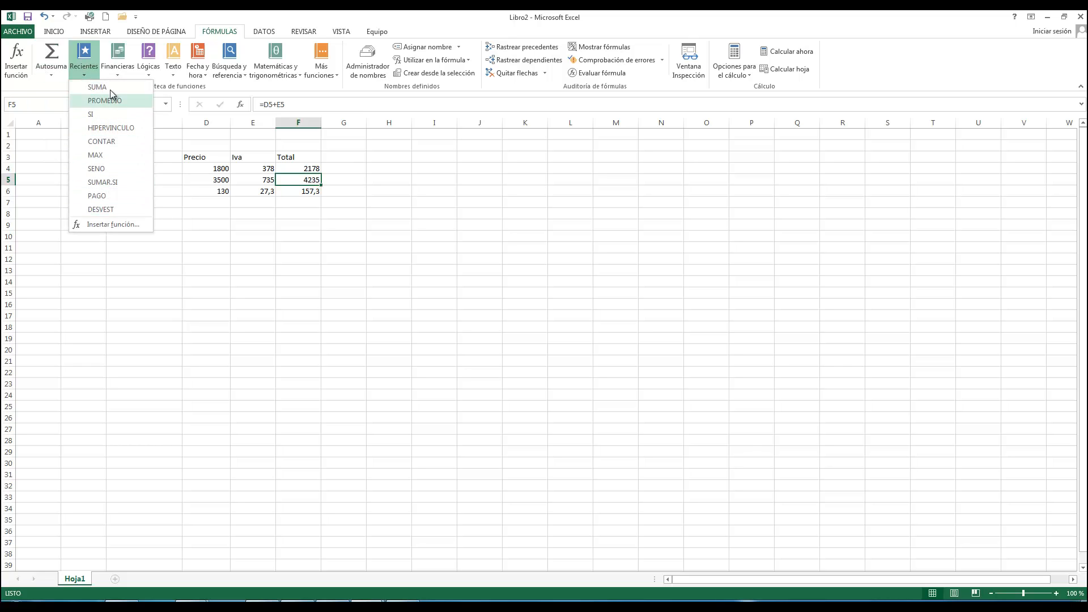
pyautogui.click(117, 71)
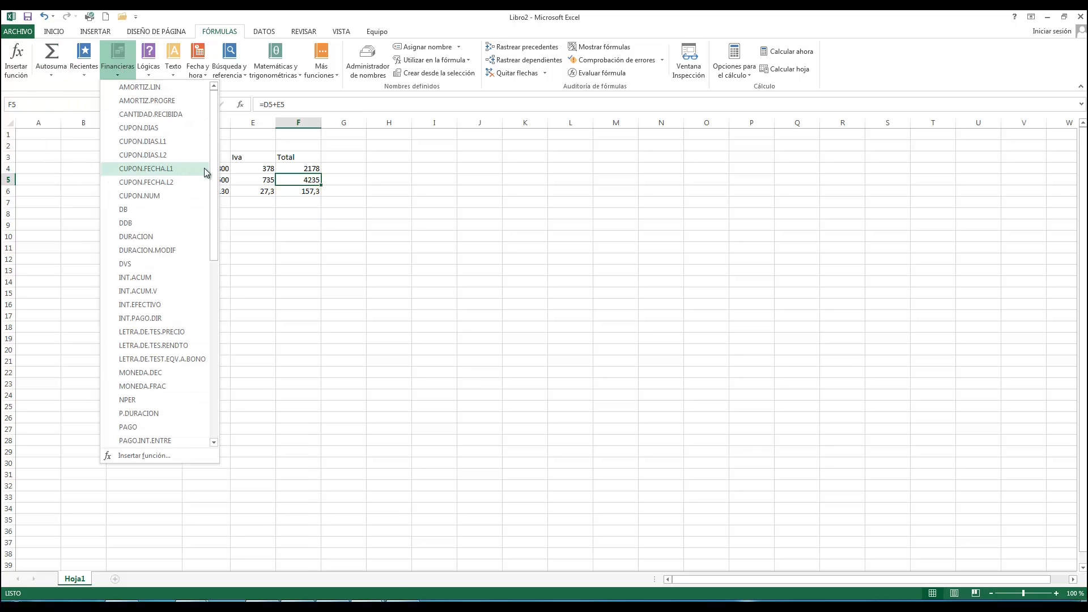
pyautogui.moveTo(214, 178); pyautogui.dragTo(209, 271)
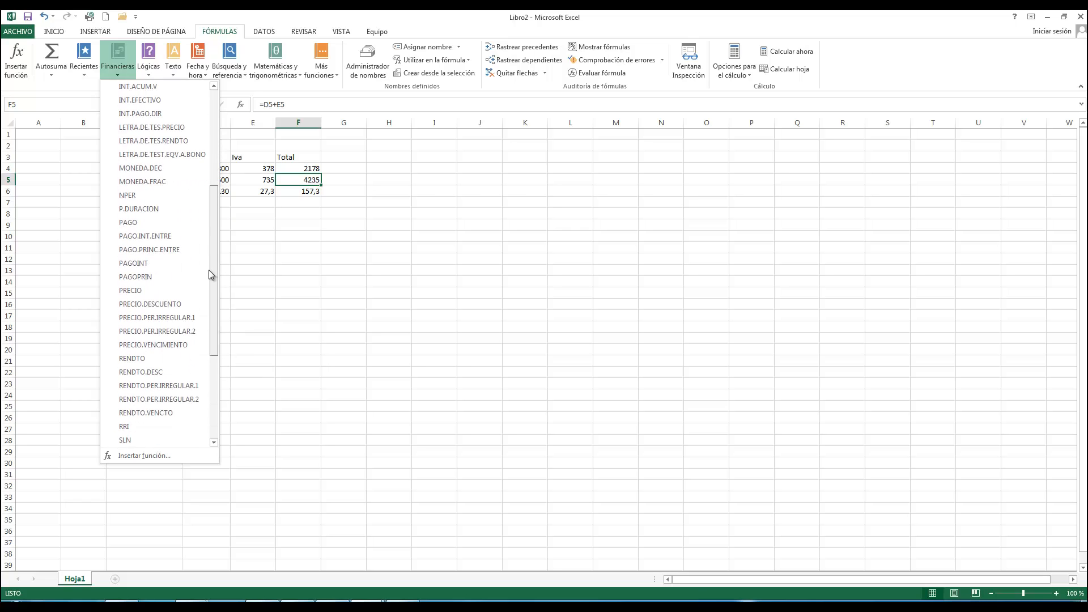
# Review the available logical, text, date and time, and lookup and reference functions
pyautogui.click(148, 73)
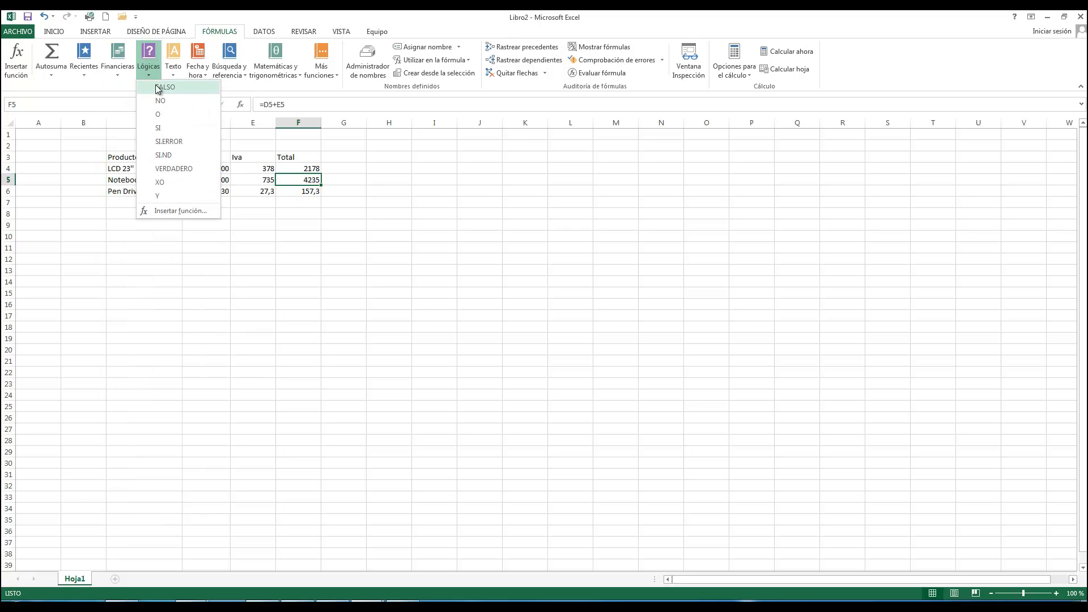
pyautogui.click(175, 79)
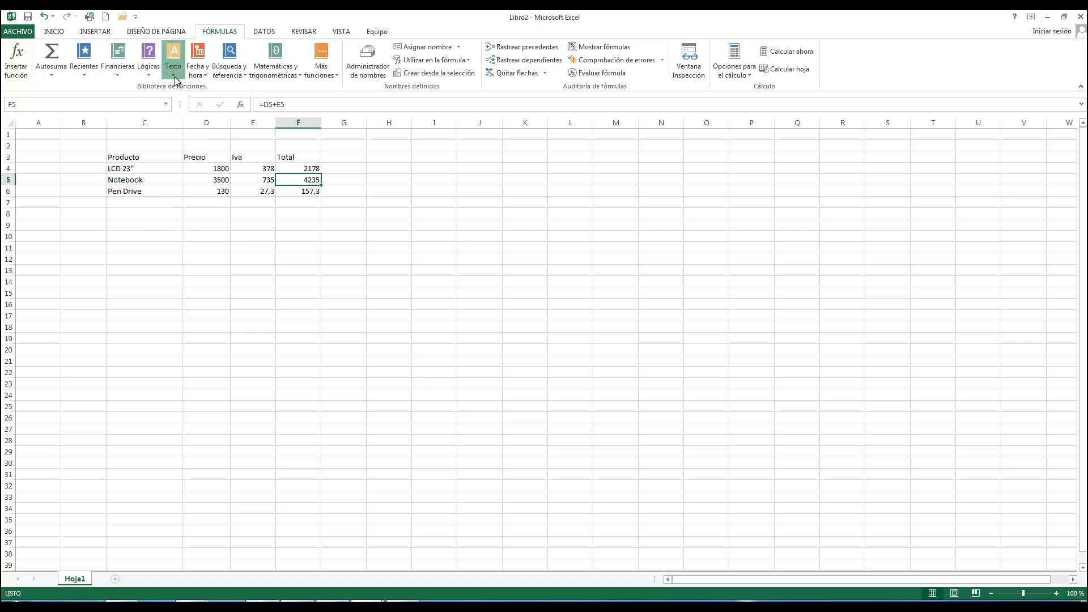
pyautogui.click(175, 80)
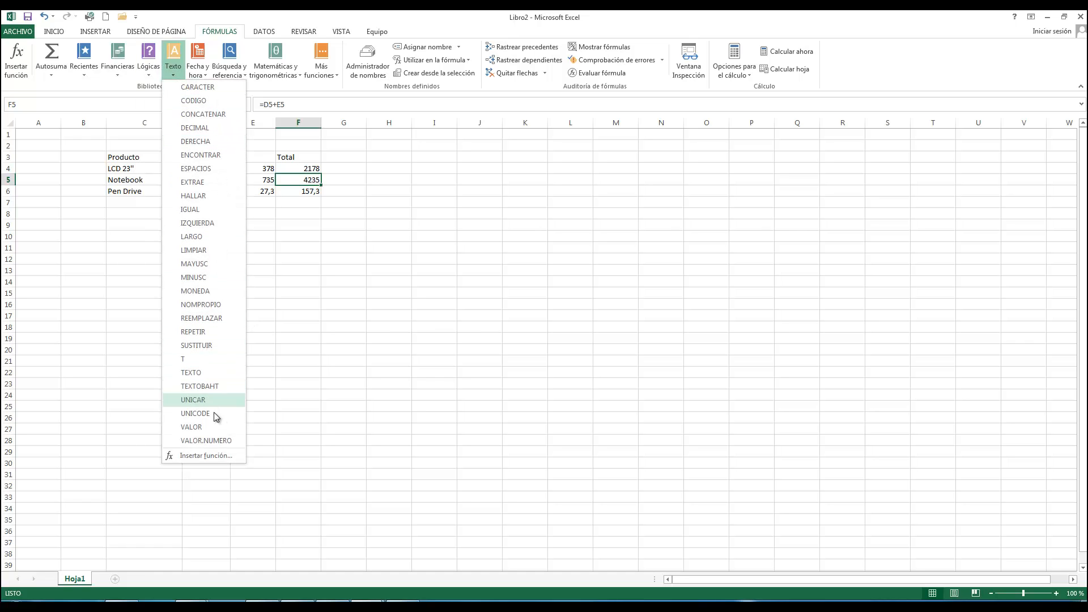
pyautogui.click(207, 79)
pyautogui.click(206, 80)
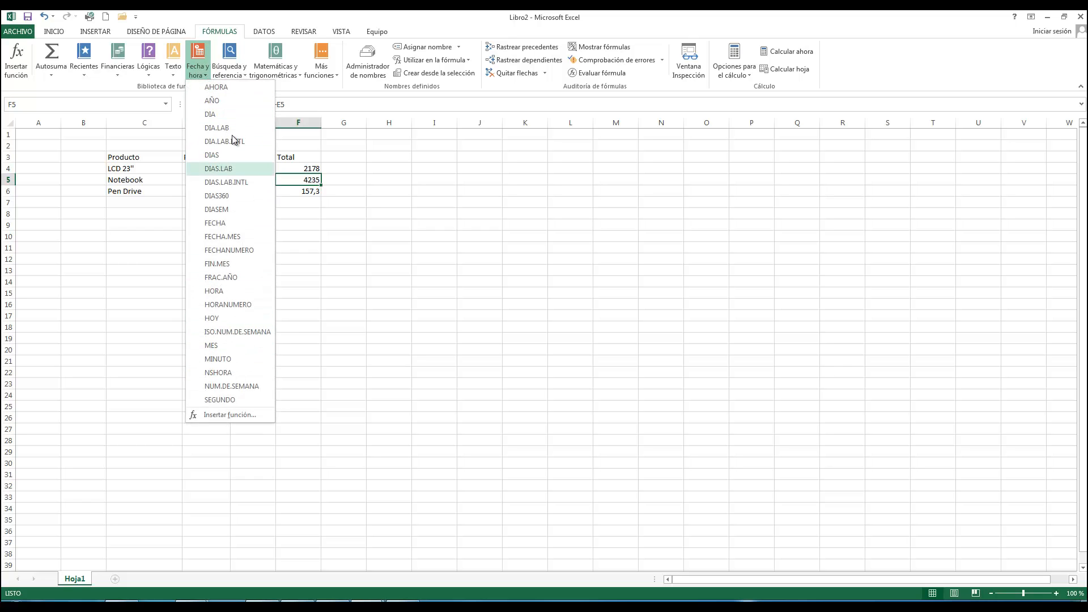
pyautogui.click(246, 77)
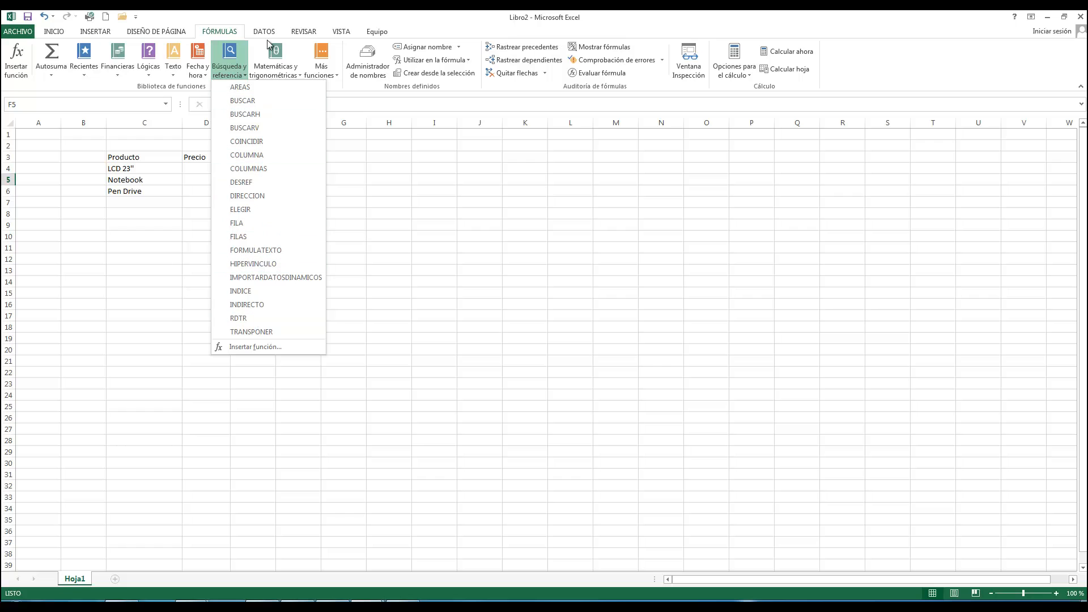
# Review the math and trigonometry functions and the additional function categories, inserting none of them
pyautogui.click(301, 73)
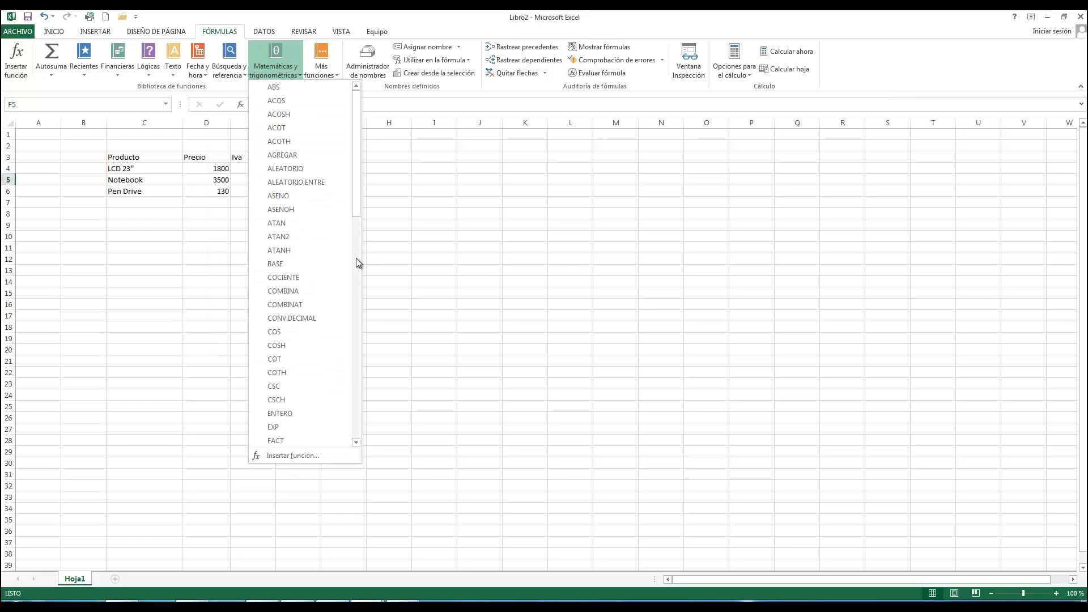
pyautogui.click(282, 155)
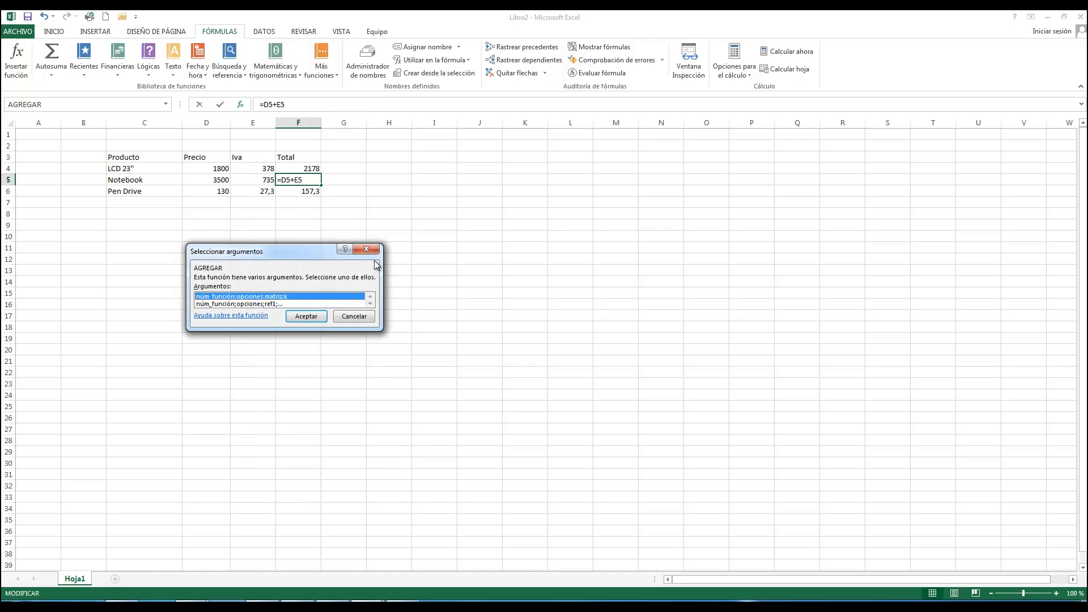
pyautogui.click(366, 249)
pyautogui.click(336, 74)
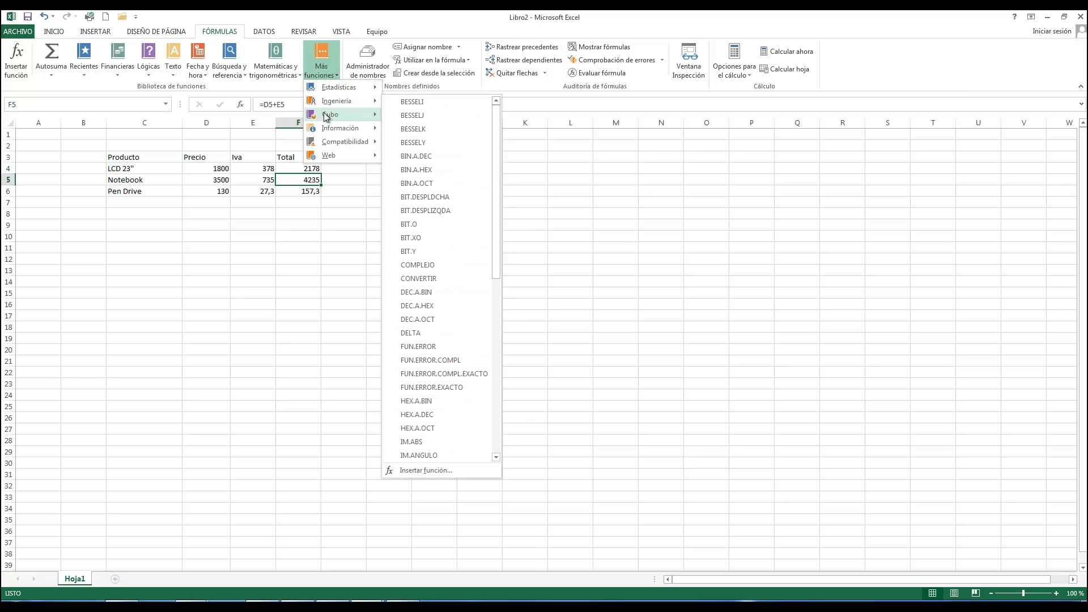
pyautogui.moveTo(326, 116)
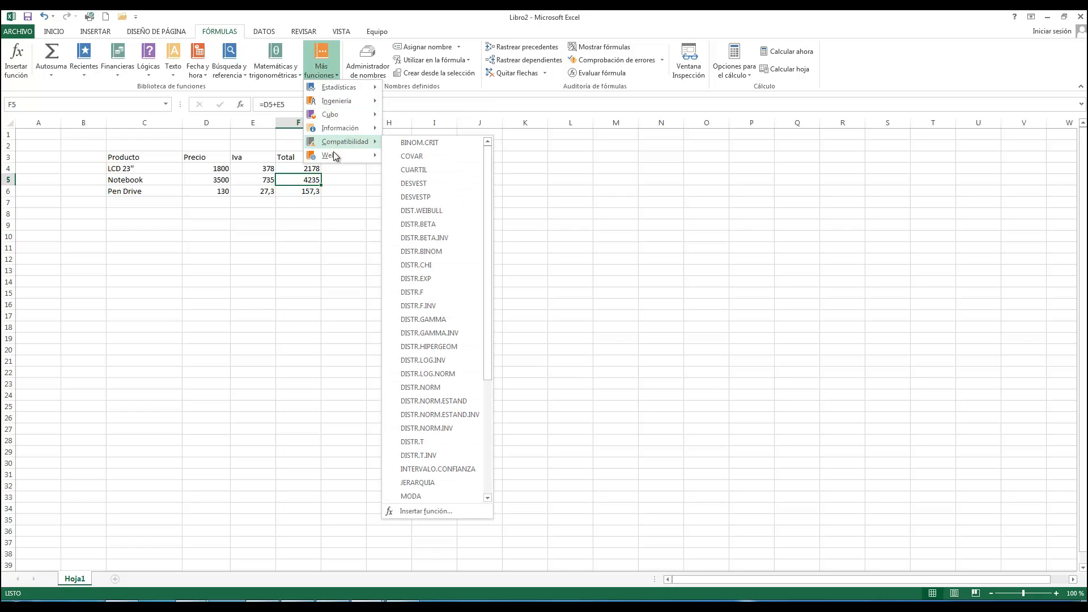
pyautogui.moveTo(337, 160)
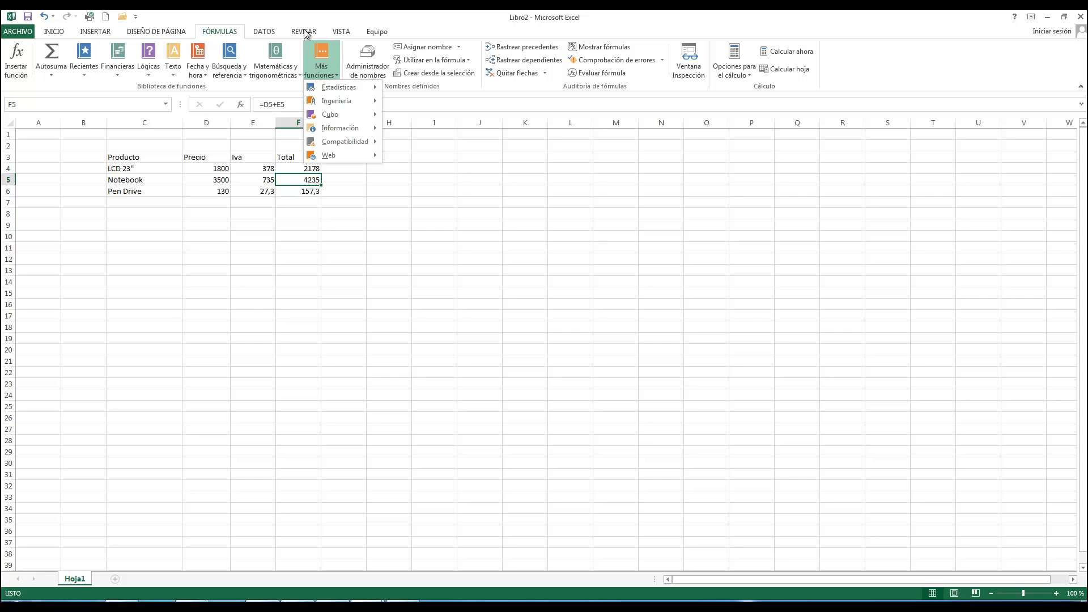
pyautogui.click(220, 32)
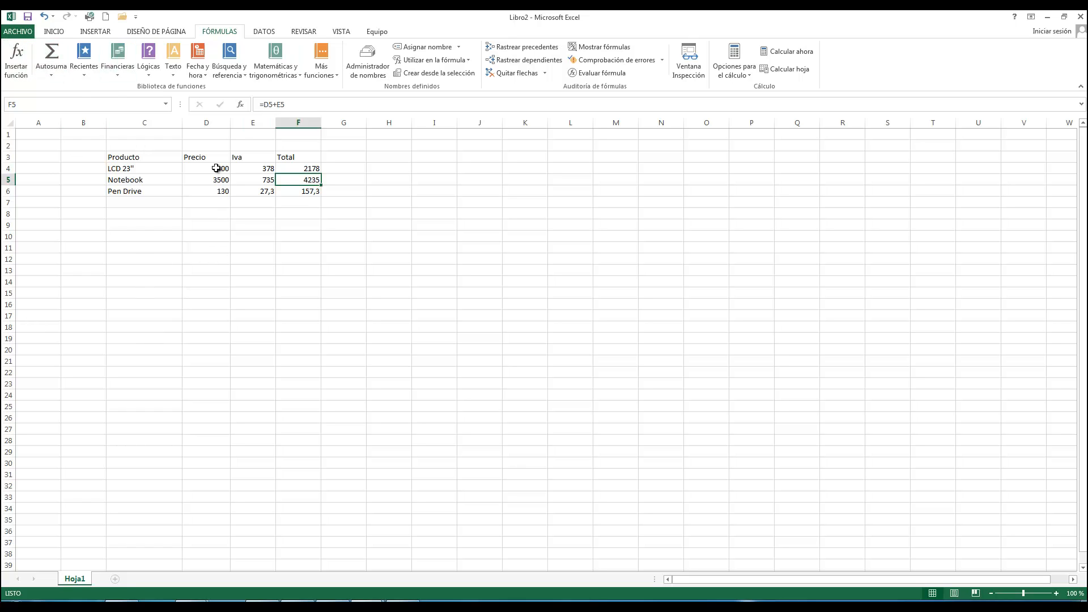
# Sum the prices in D4 to D6 into D7 with Autosuma and check the resulting formula
pyautogui.moveTo(216, 167); pyautogui.dragTo(213, 206)
pyautogui.click(213, 205)
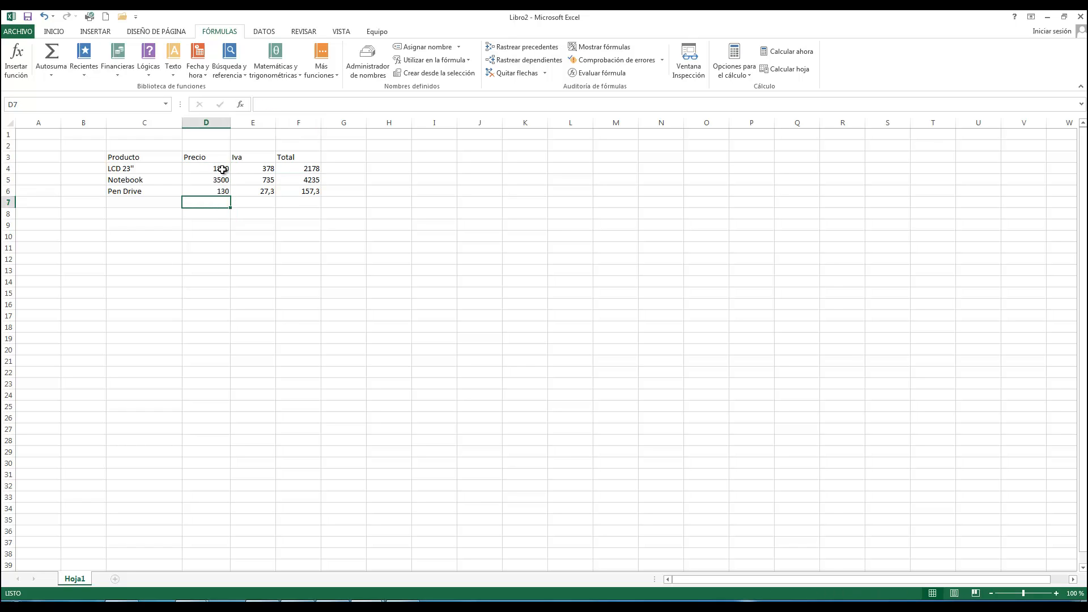
pyautogui.moveTo(221, 168); pyautogui.dragTo(222, 203)
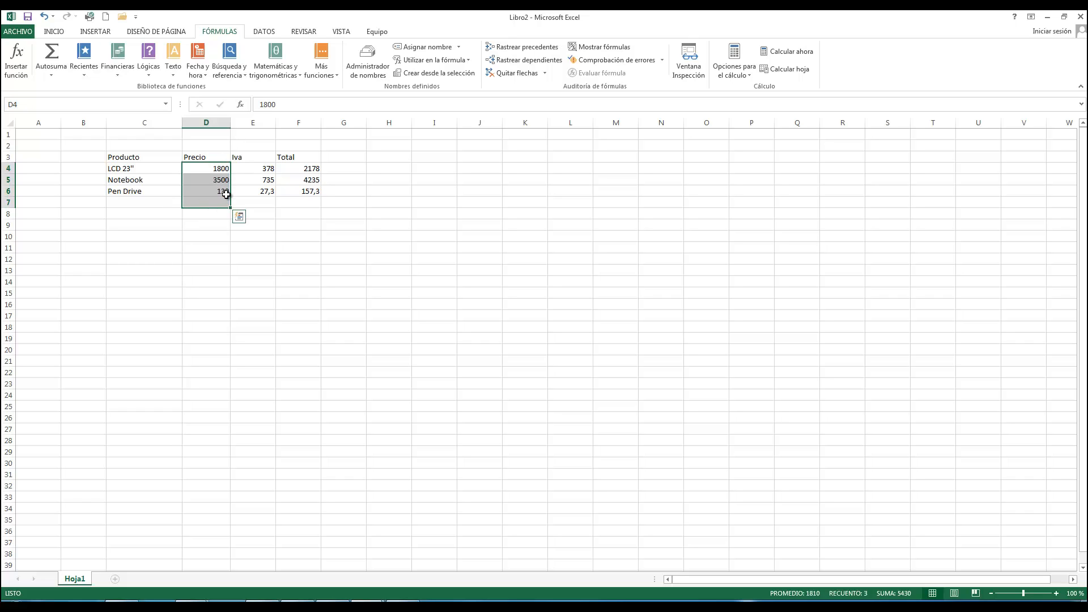
pyautogui.click(50, 56)
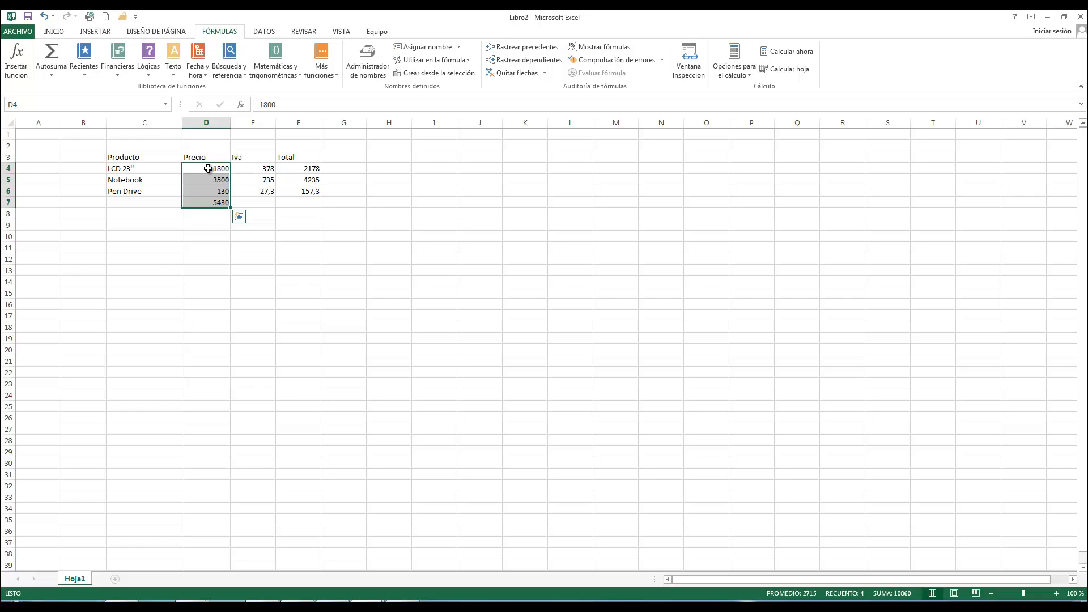
pyautogui.click(439, 247)
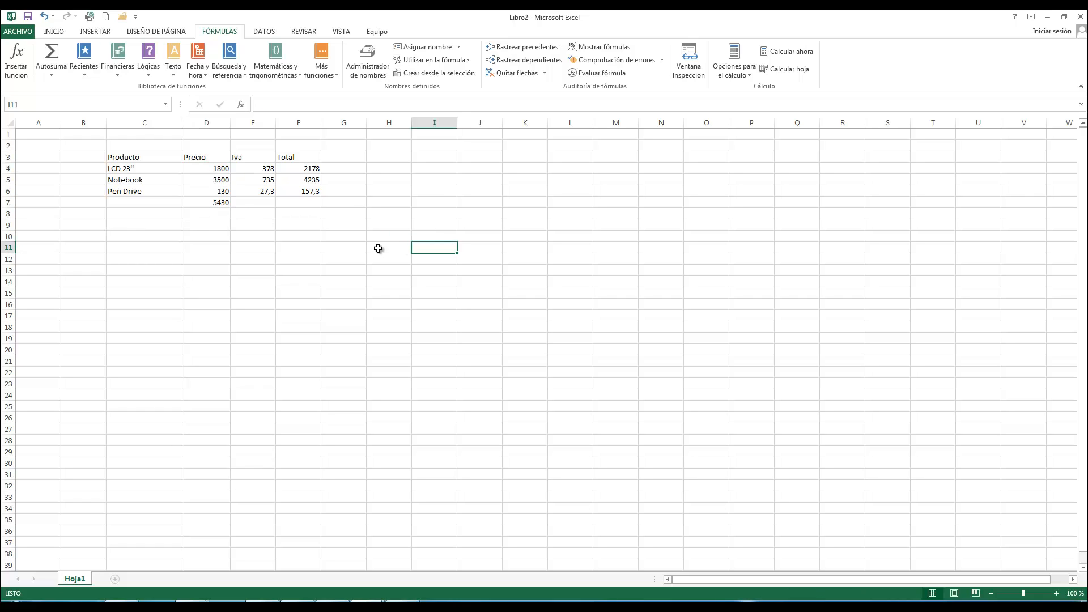
pyautogui.click(212, 202)
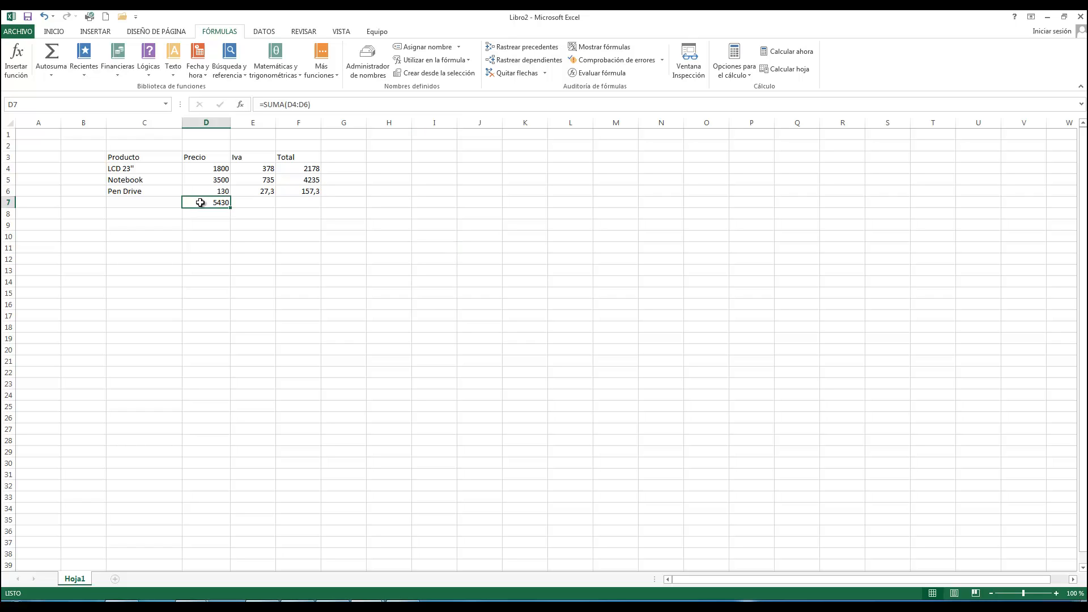